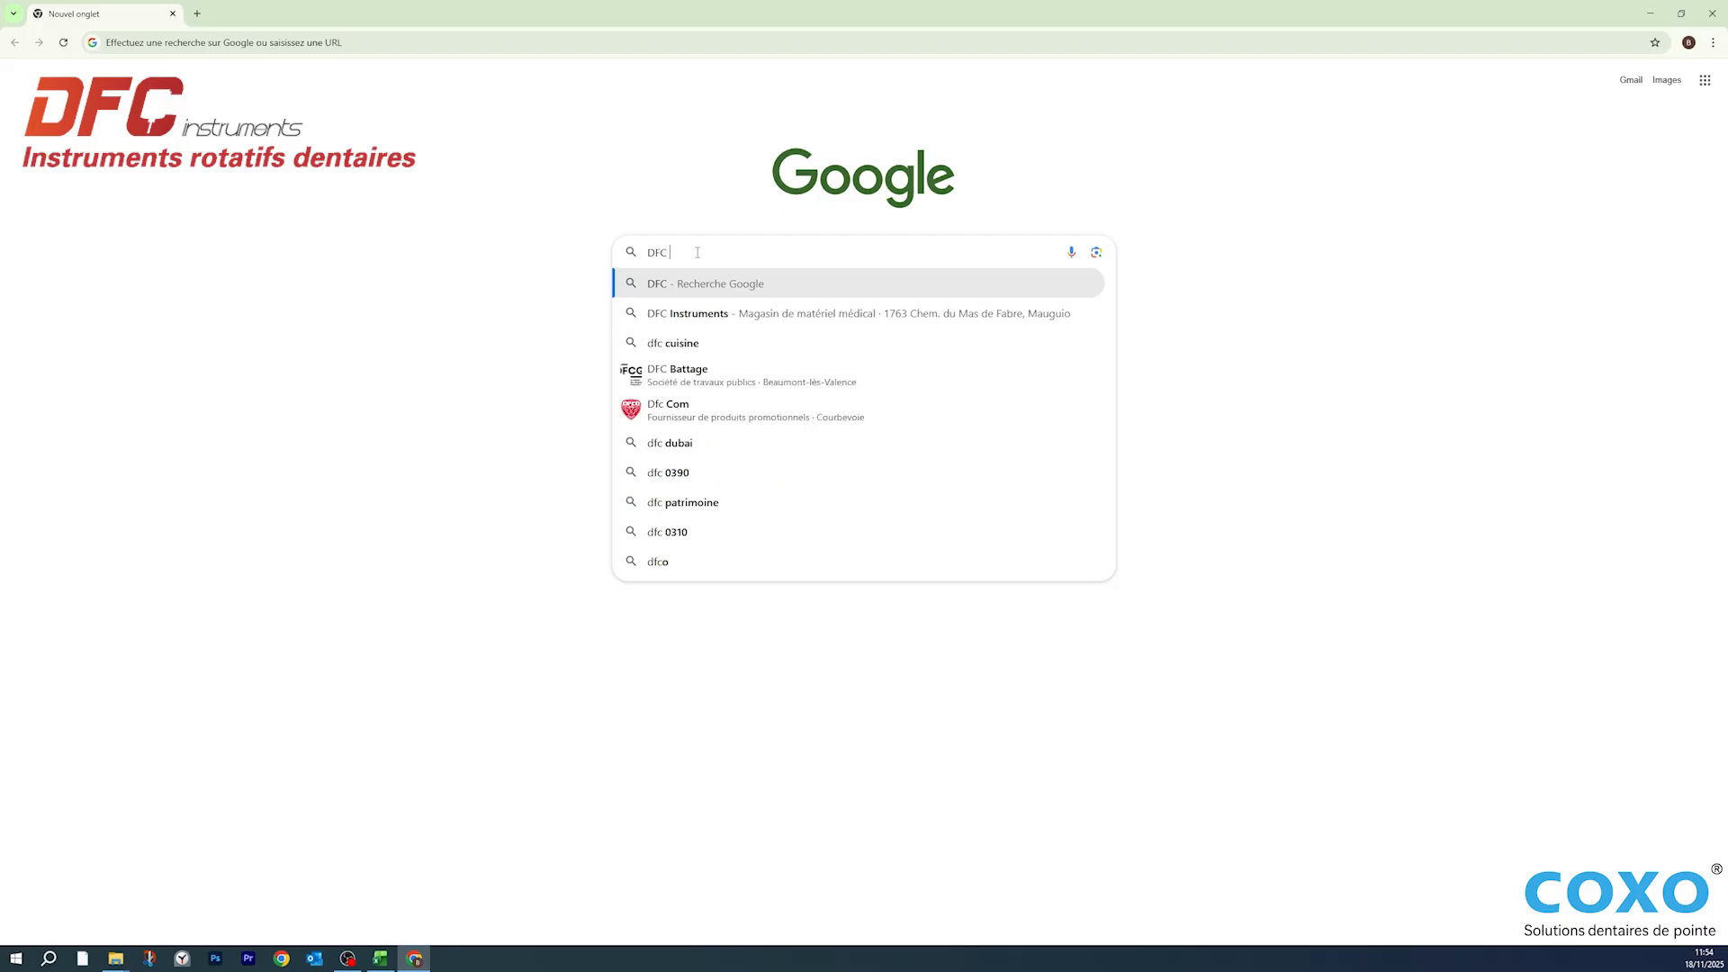
- Search the DFC Instruments website for "Scanner" and open the Scanner COXO - LAUNCA DL 300P product page
left_click(725, 307)
left_click(681, 123)
type("s")
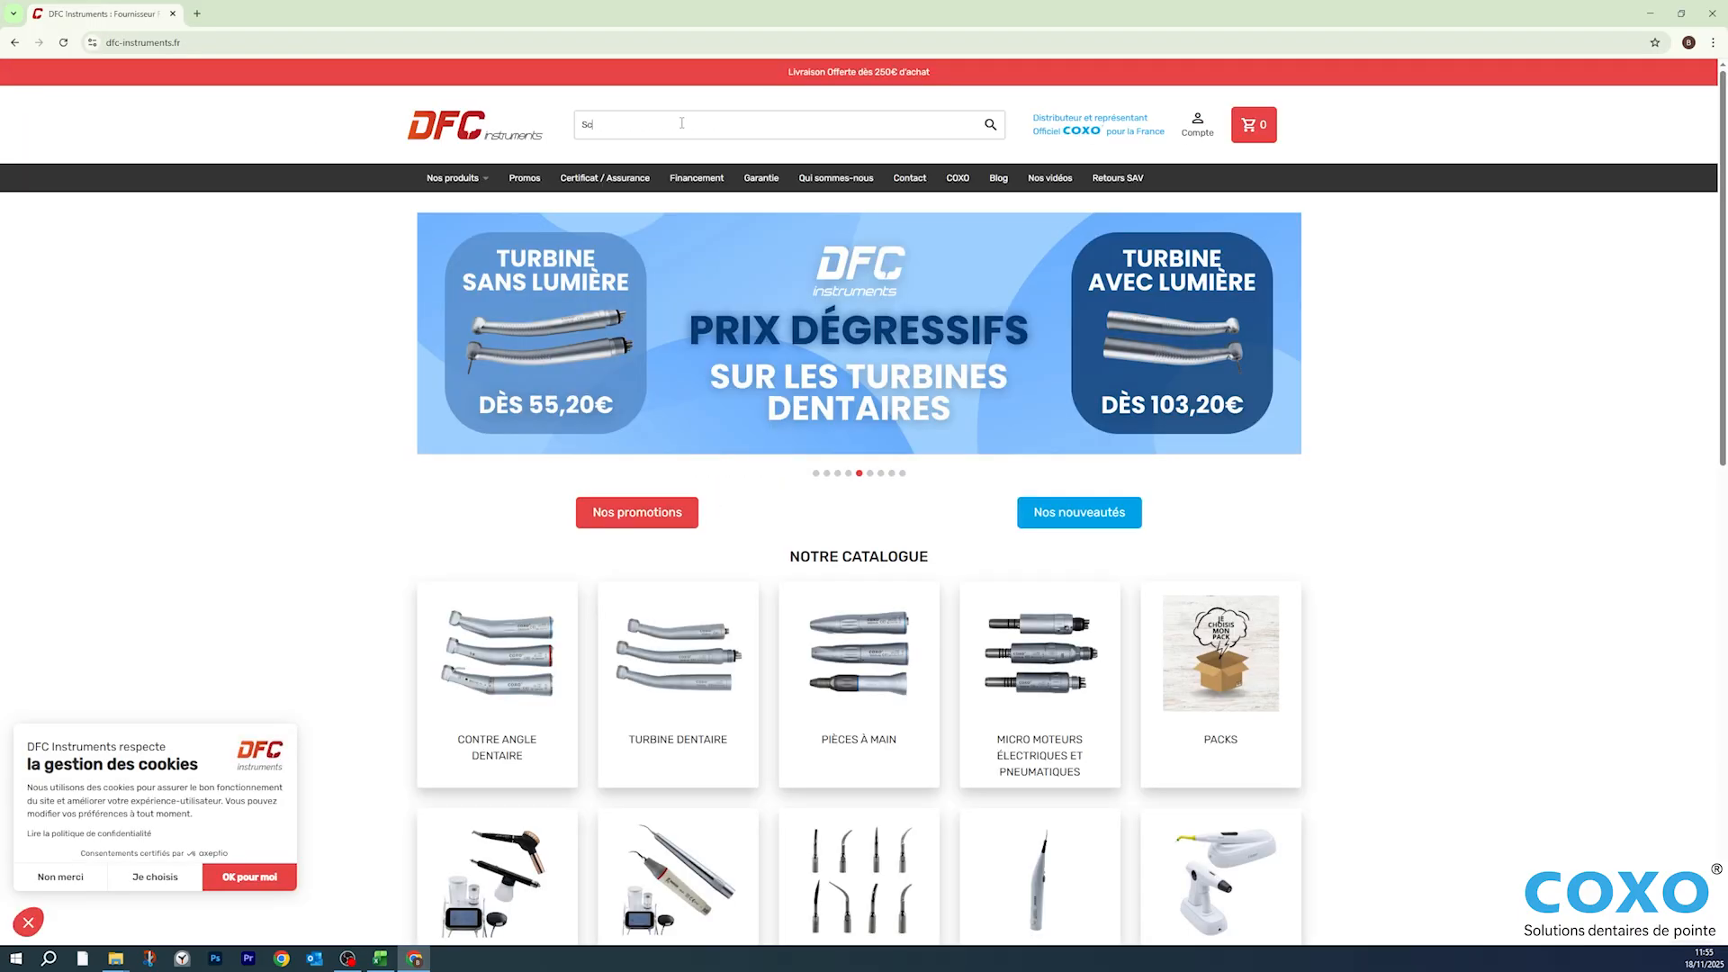
type("canner")
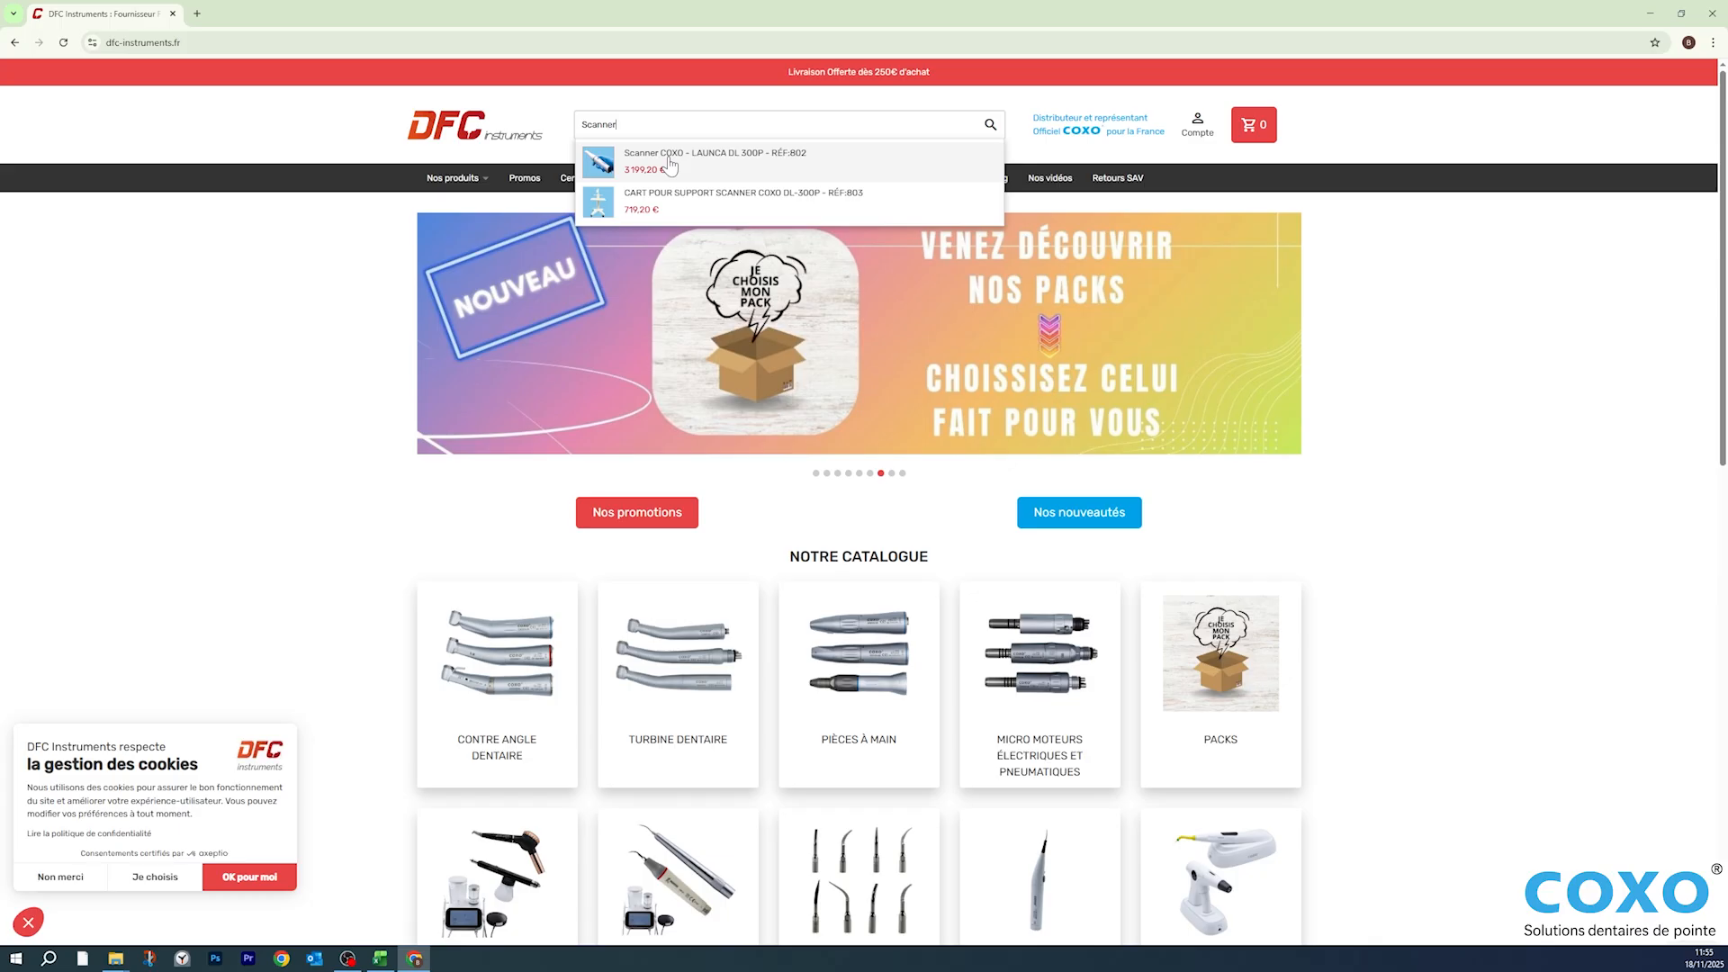
left_click(669, 162)
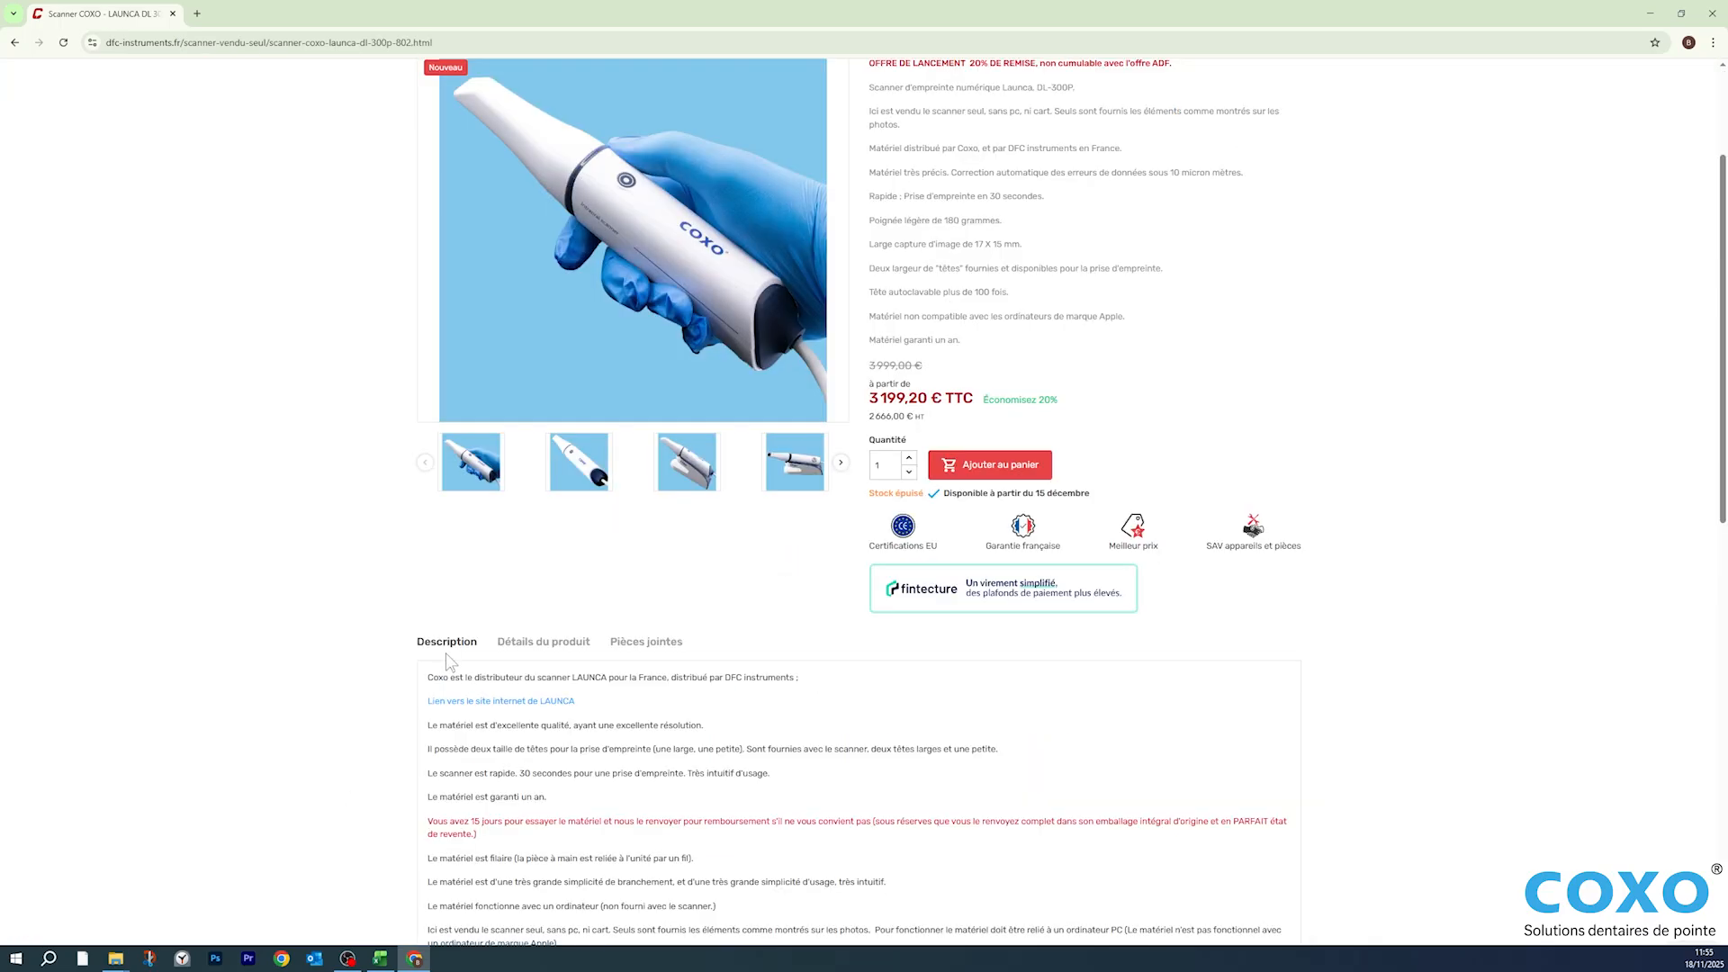
- Download Scanner Coxo DL300 P - Logiciel.zip from its Google Drive page, accepting the download without an antivirus scan
scroll(512, 681, "down", 4)
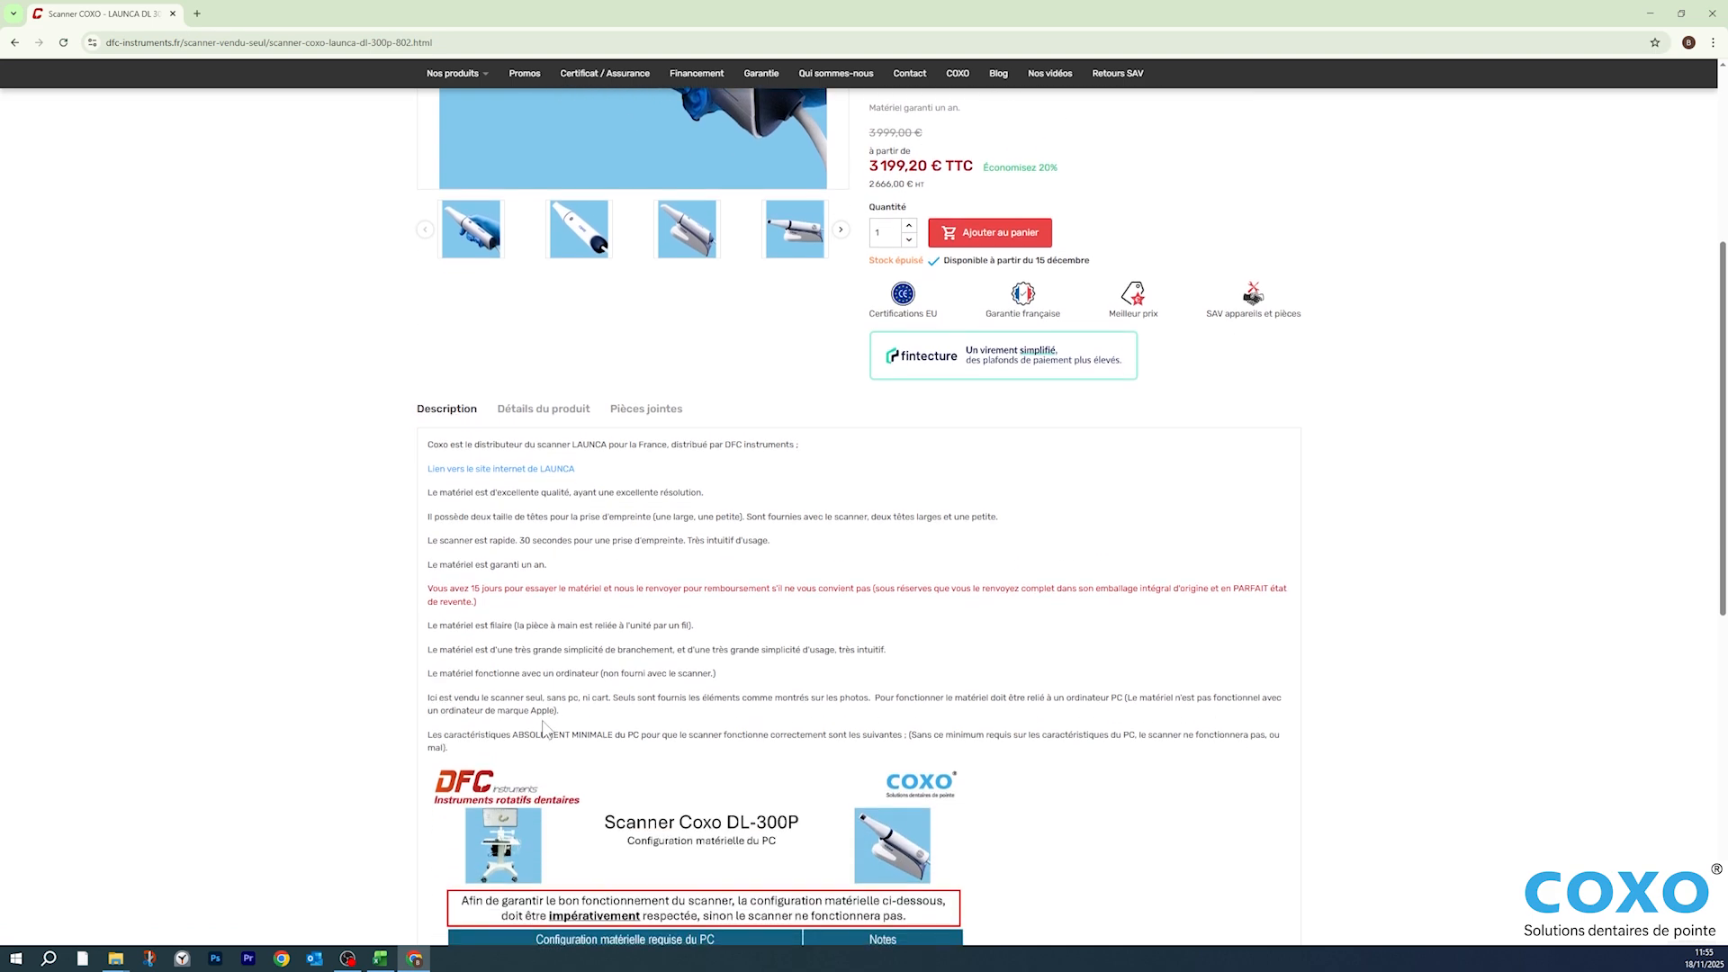
scroll(551, 723, "down", 3)
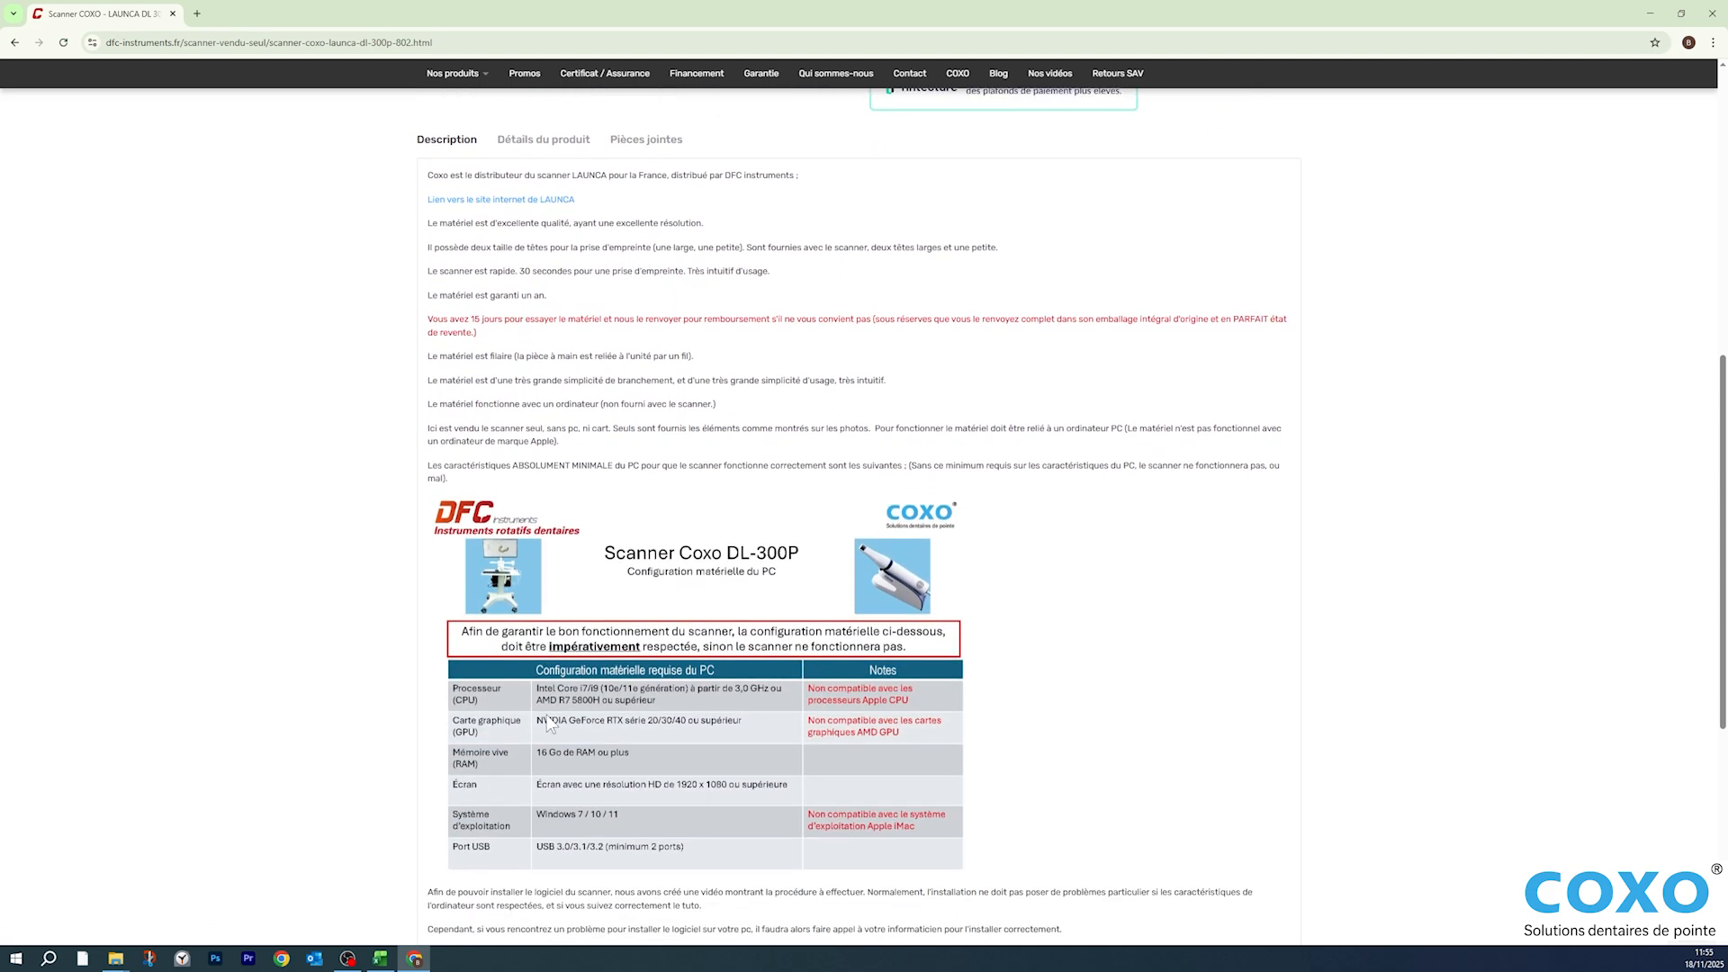
scroll(548, 723, "down", 2)
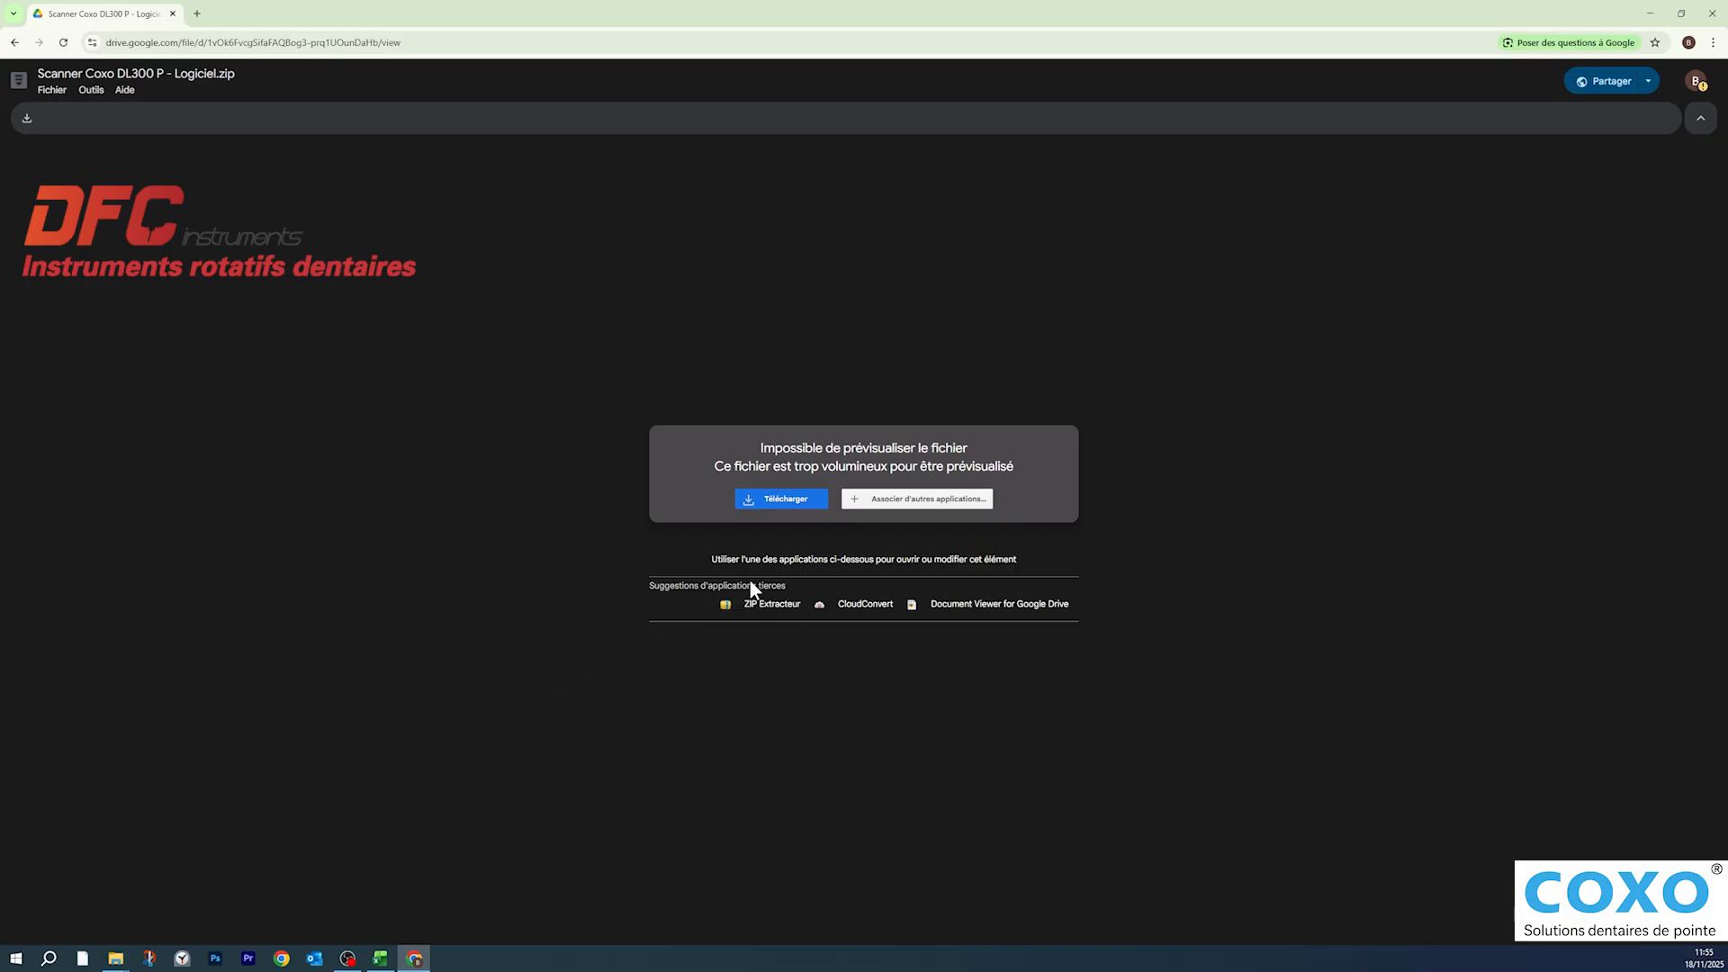
left_click(785, 507)
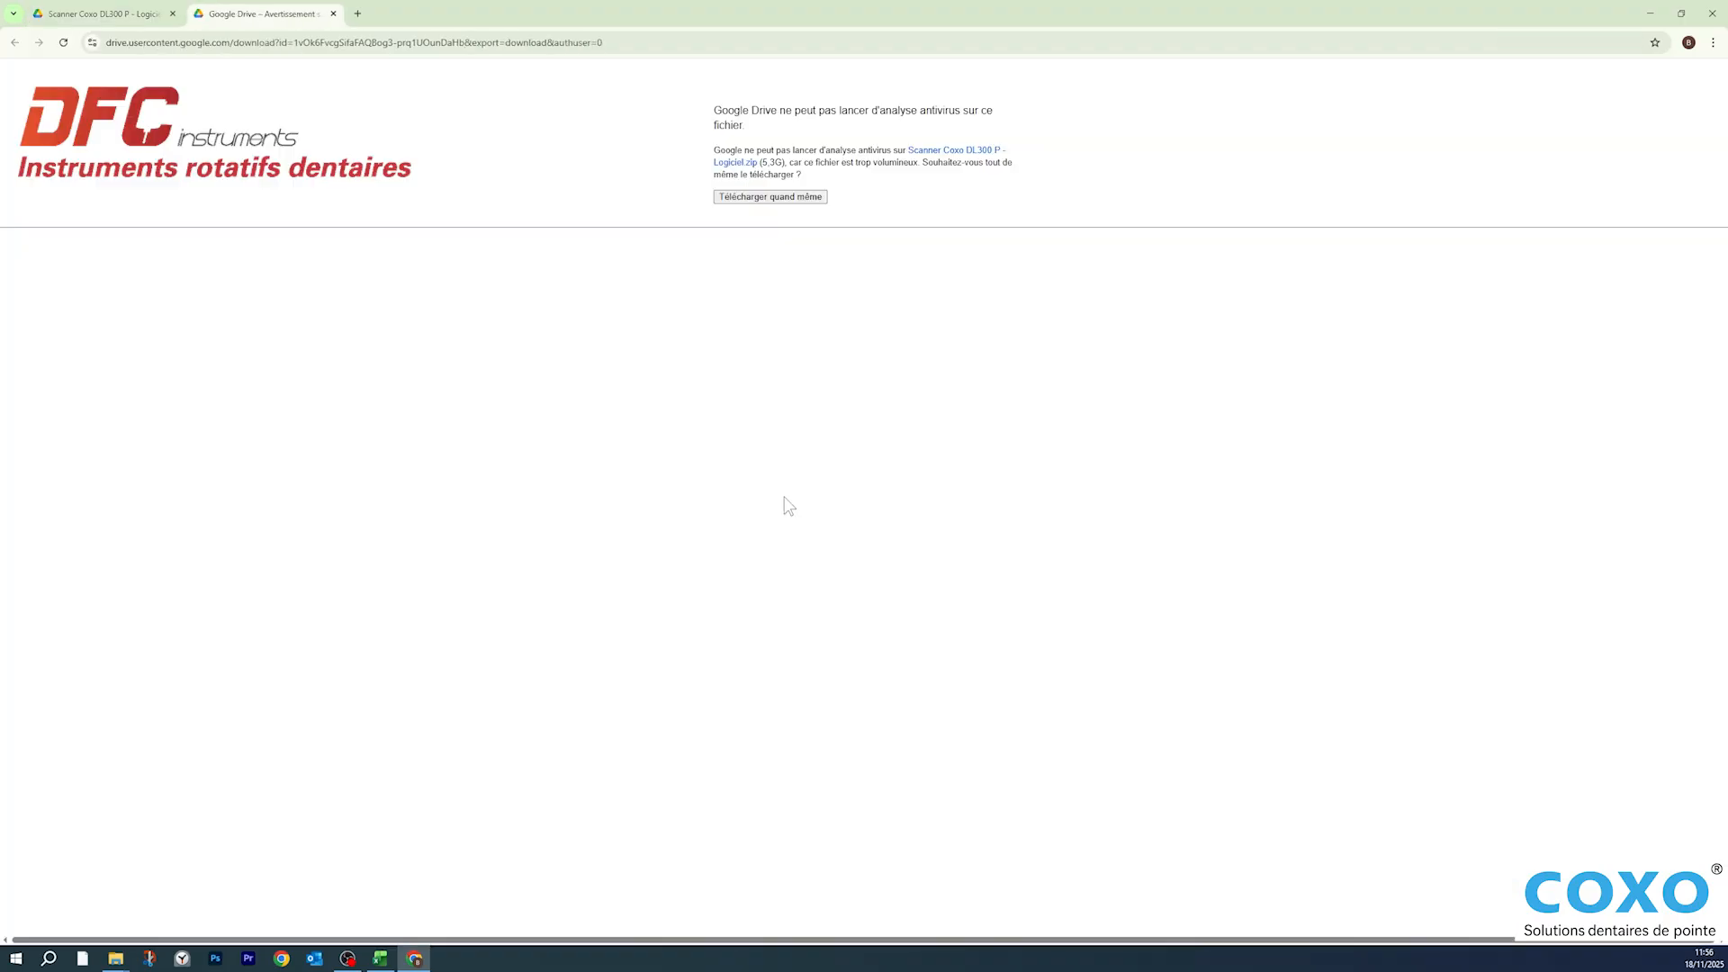
left_click(774, 197)
left_click(1665, 43)
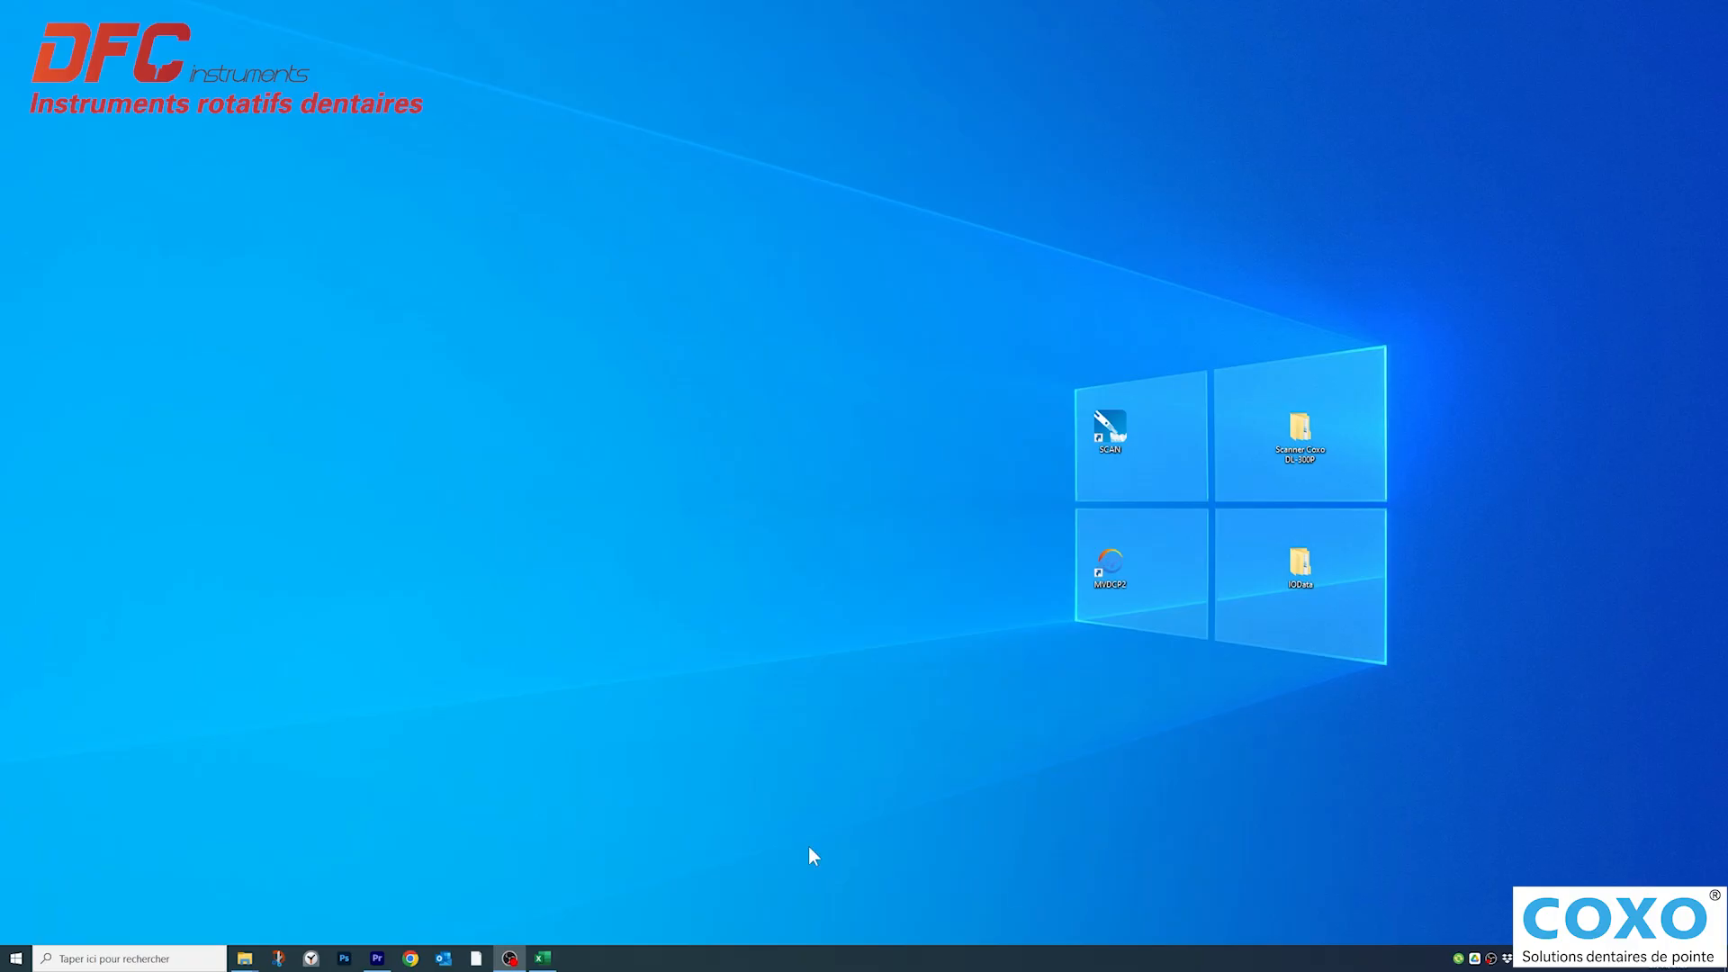
- Find and open the Téléchargements folder, and copy the Scanner Coxo DL300 P - Logiciel archive
left_click(153, 959)
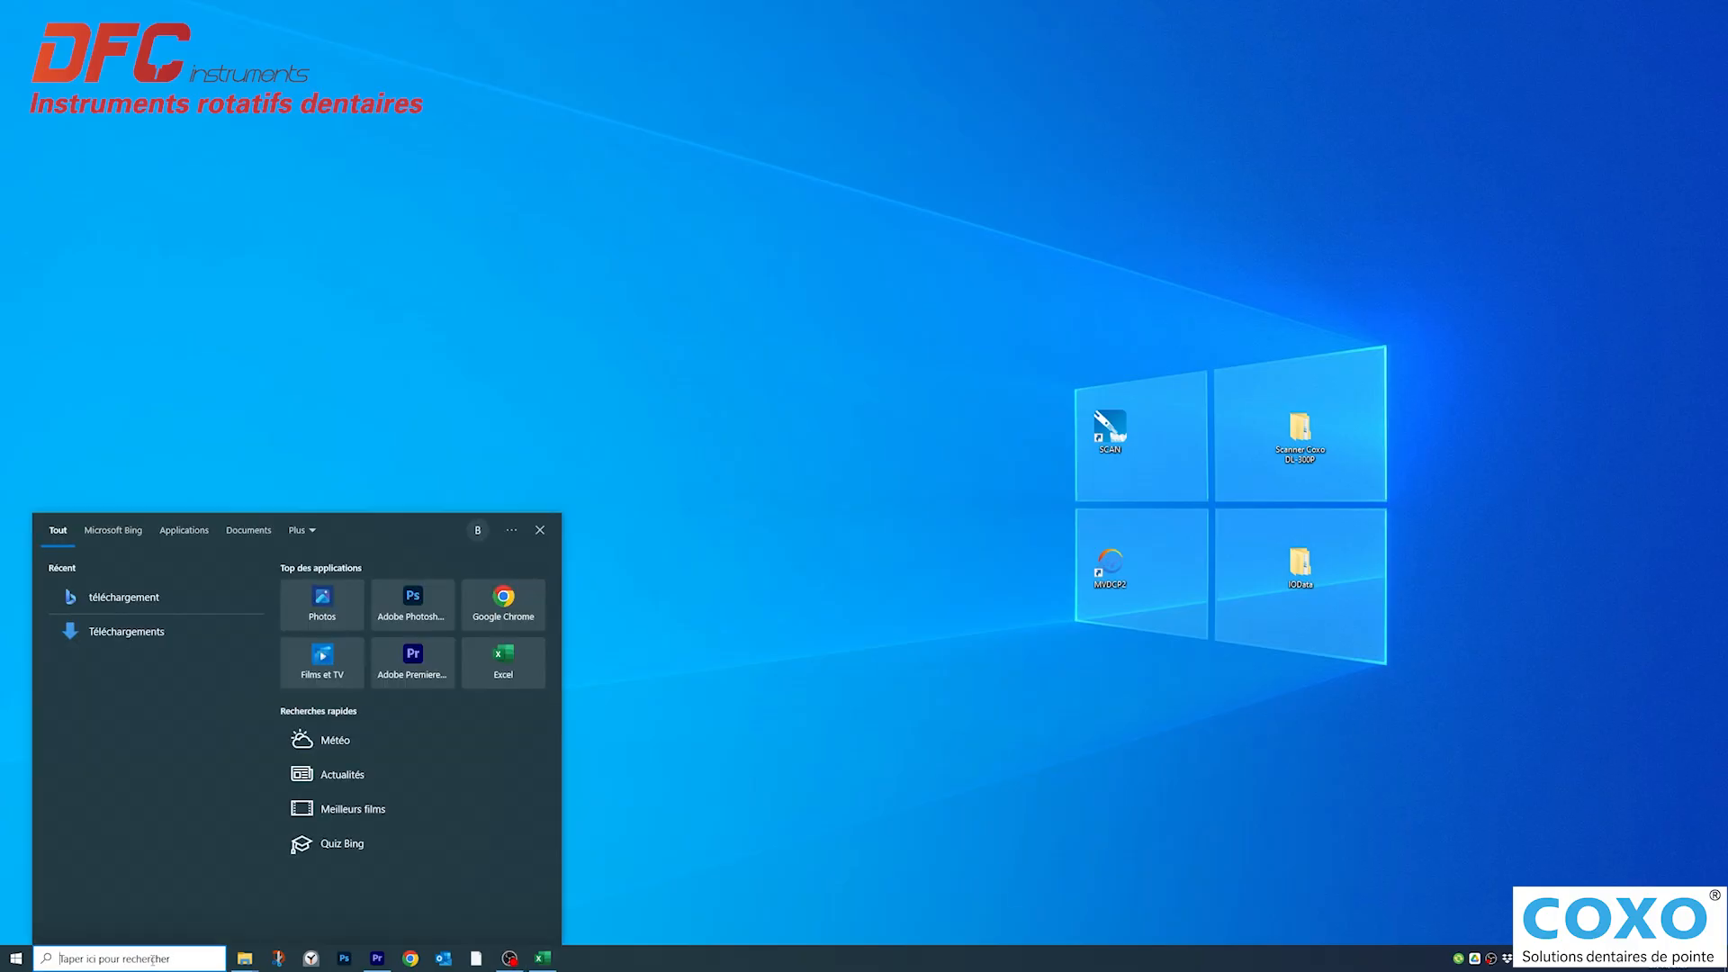
type("Téléchargements")
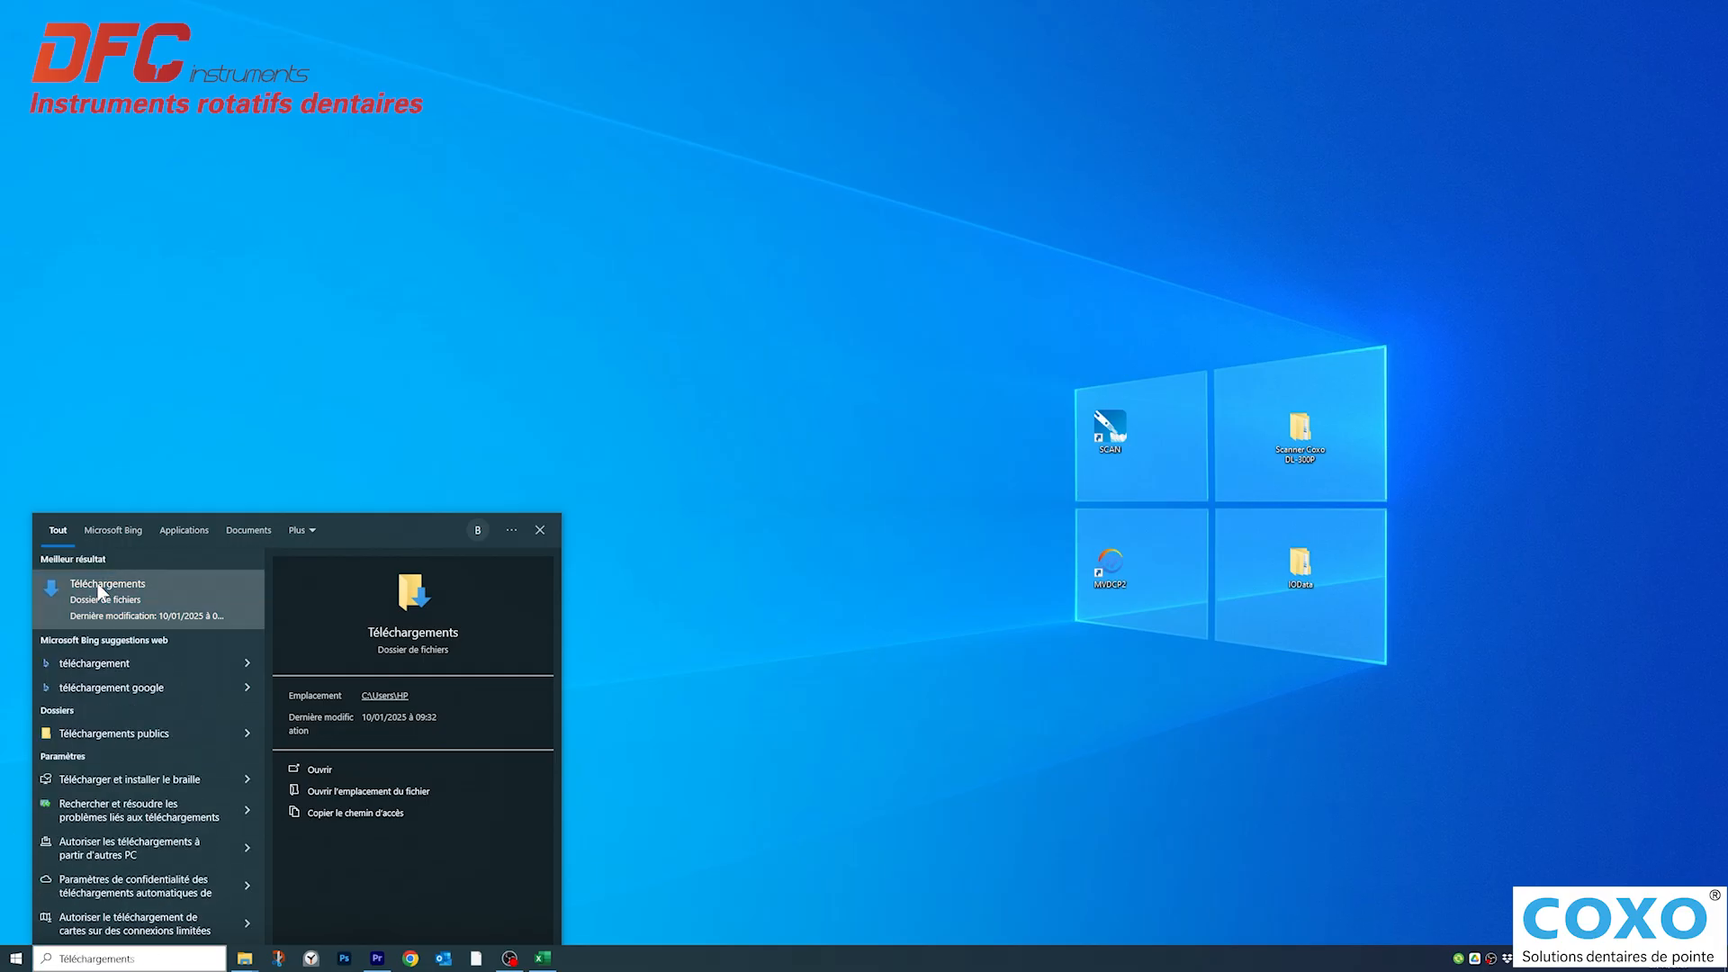
left_click(99, 591)
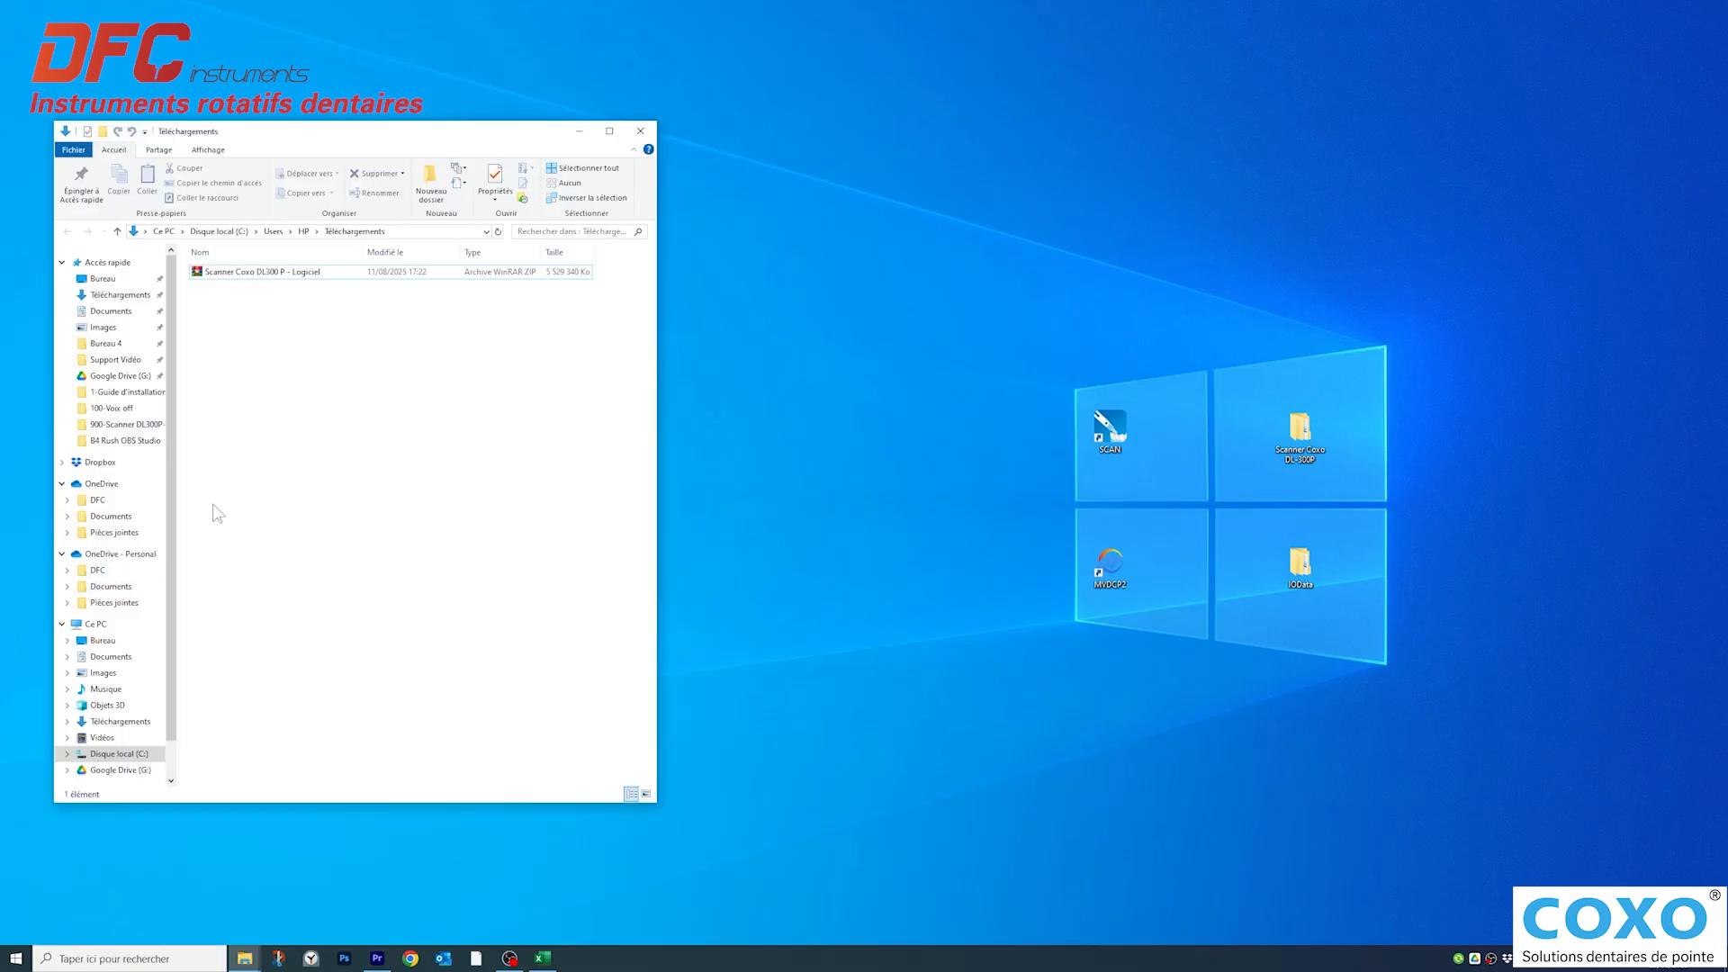
left_click(423, 274)
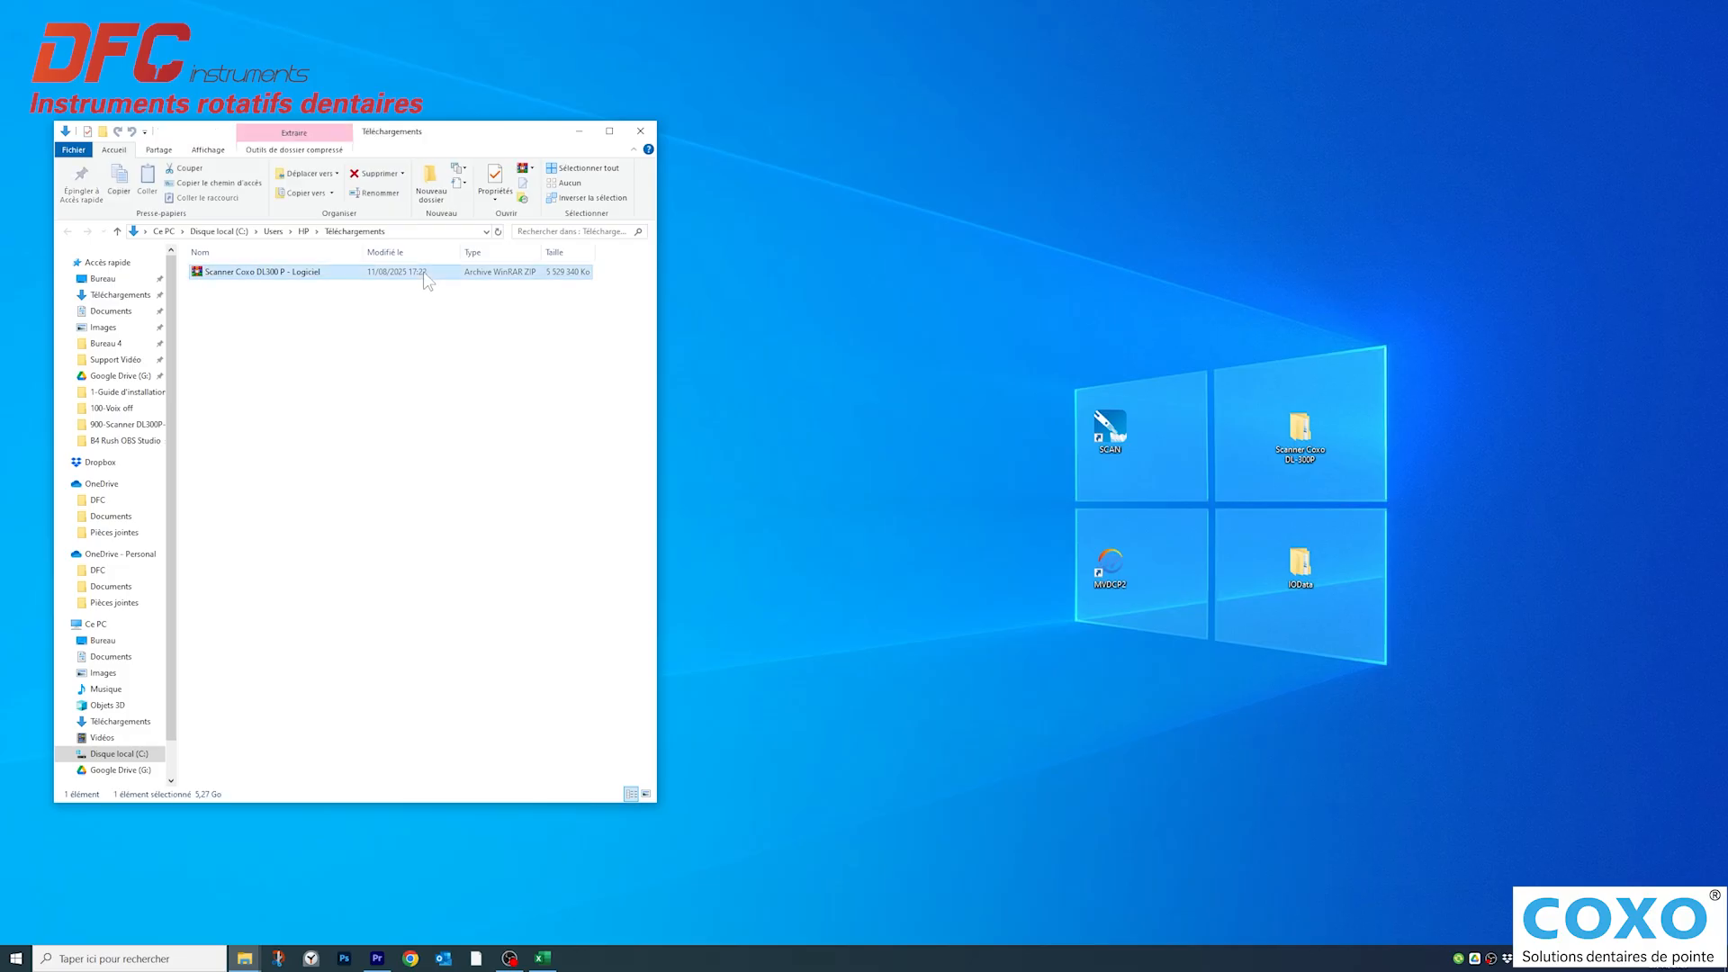
right_click(423, 272)
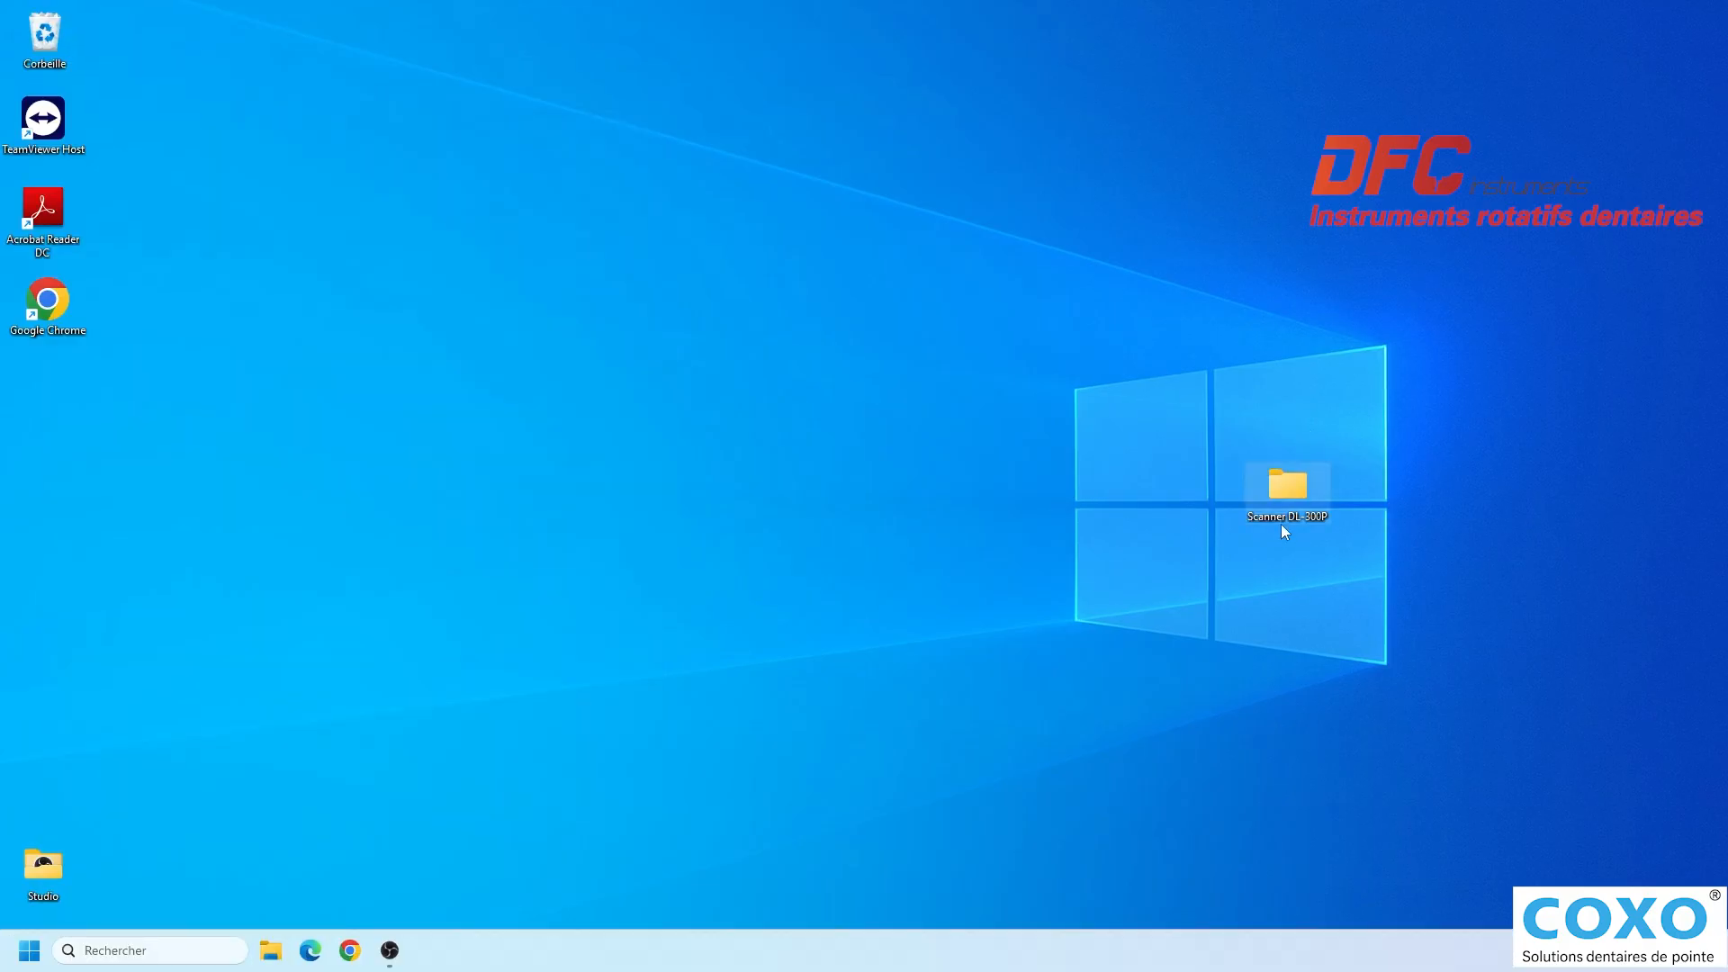
- Paste the copied software archive into the Scanner DL-300P folder on the desktop
double_click(1283, 492)
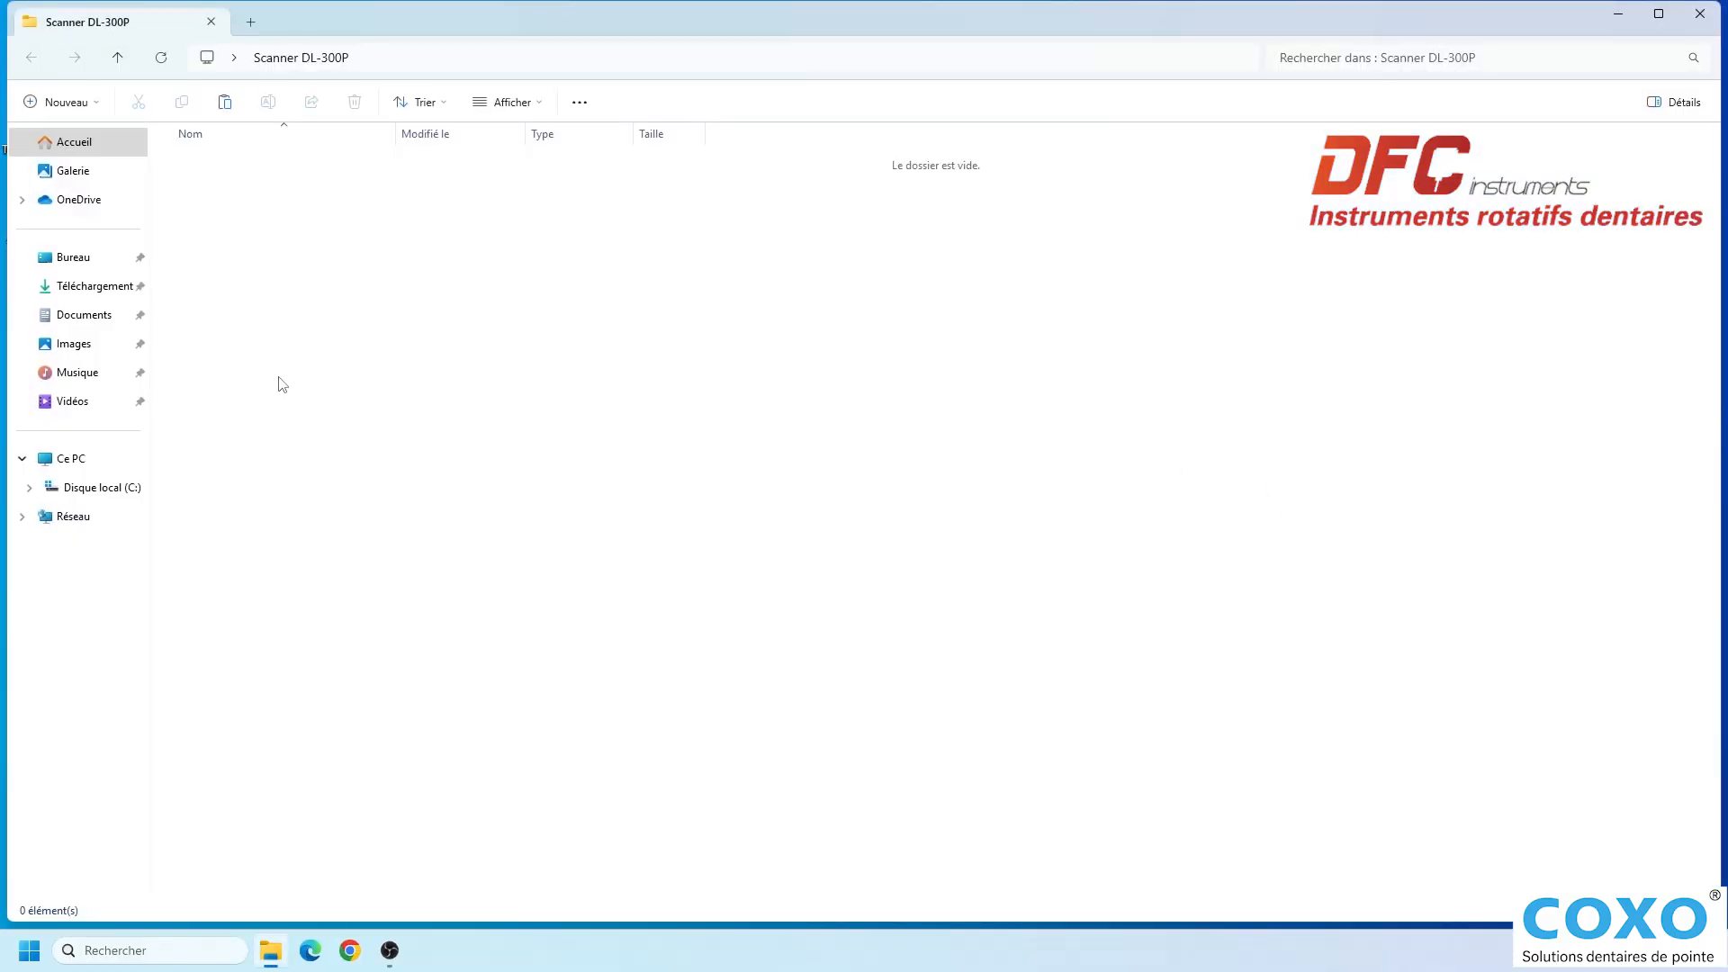
right_click(369, 281)
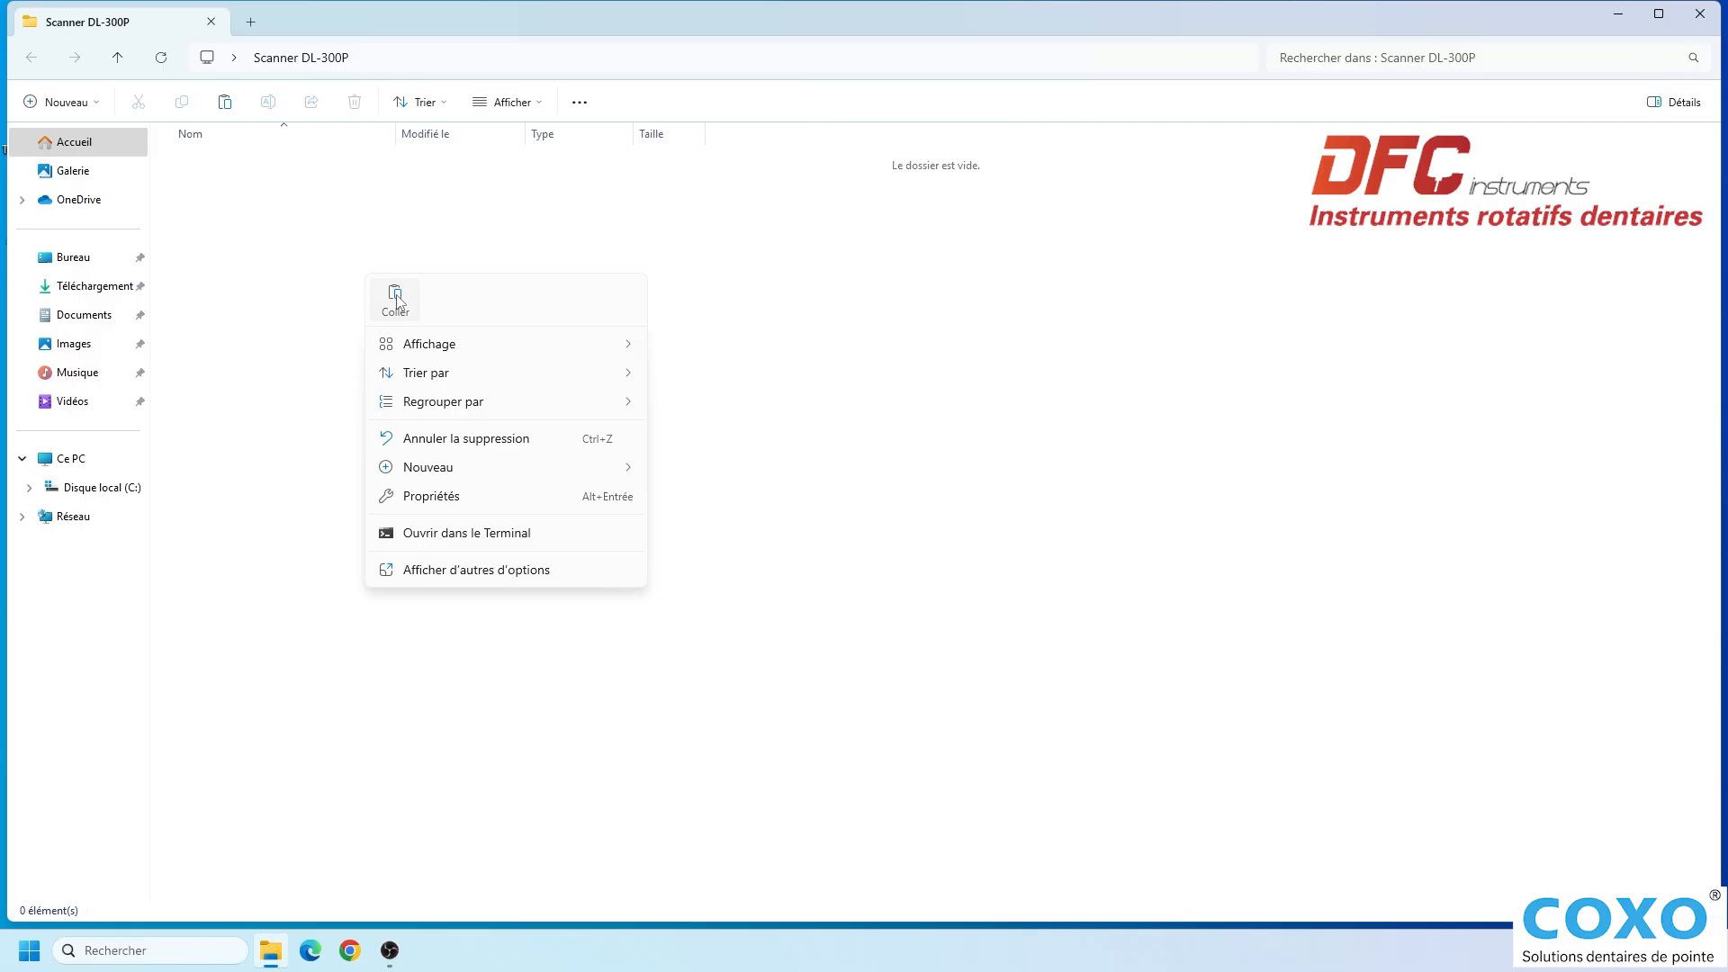
left_click(396, 302)
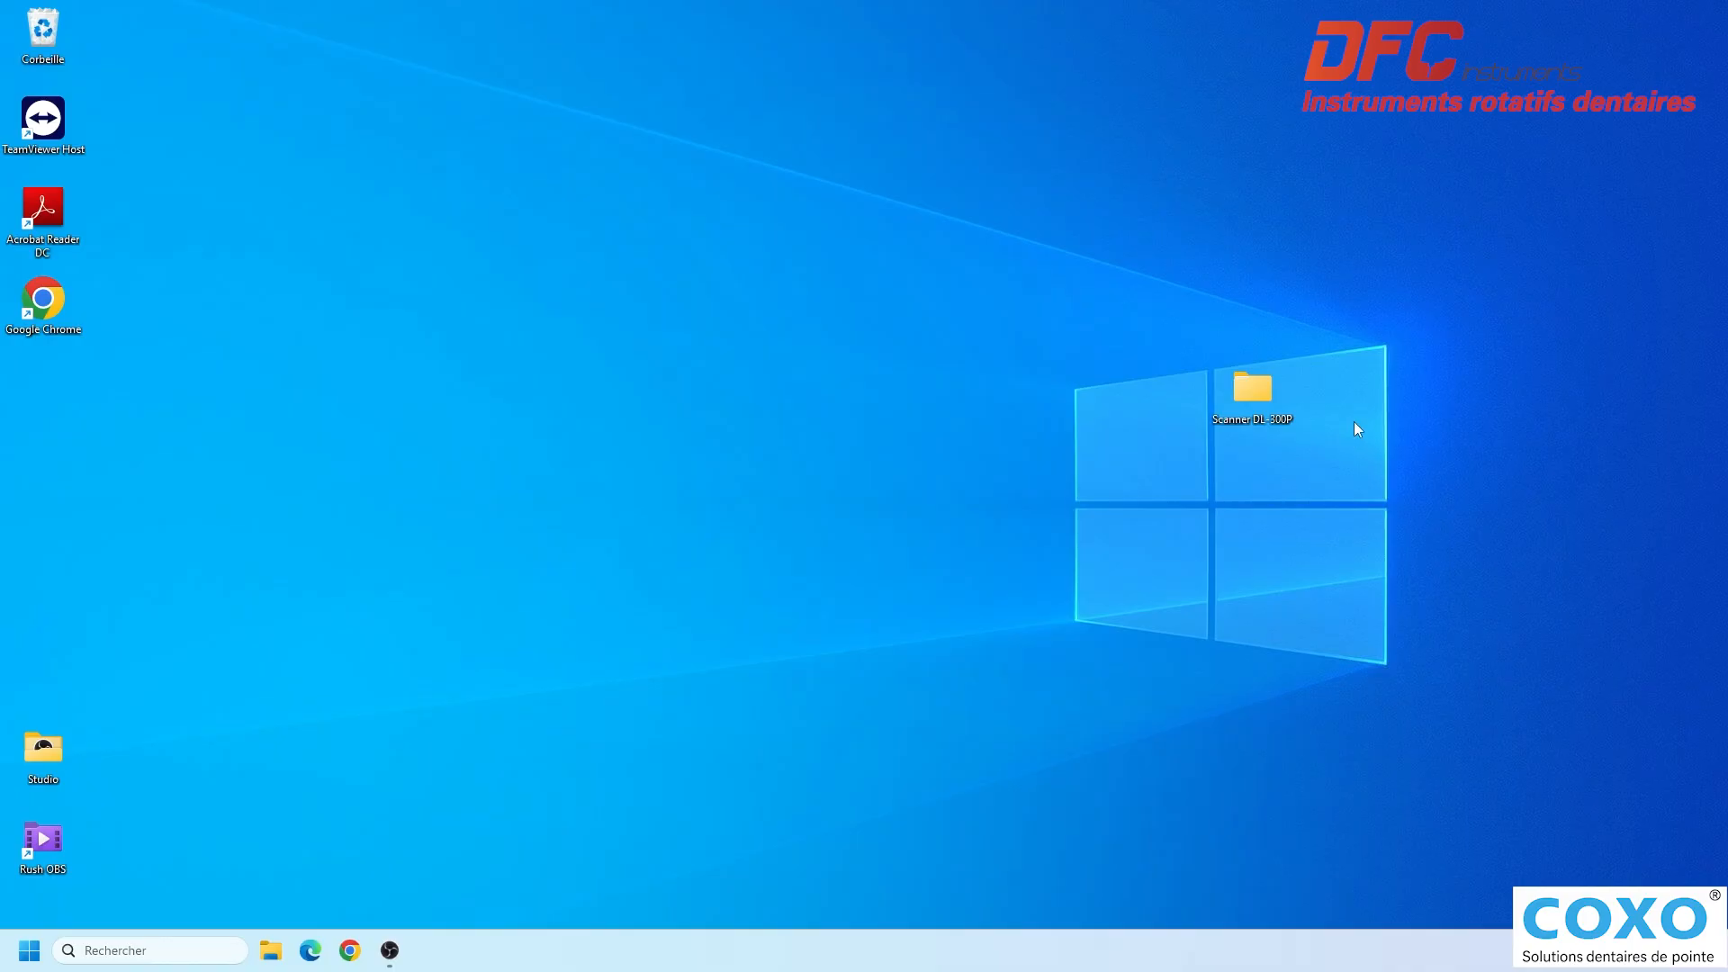
- Extract the Scanner Coxo DL300 P - Logiciel archive directly into C:\Users\HP\Desktop\Scanner DL-300P, without the extra subfolder
double_click(1261, 396)
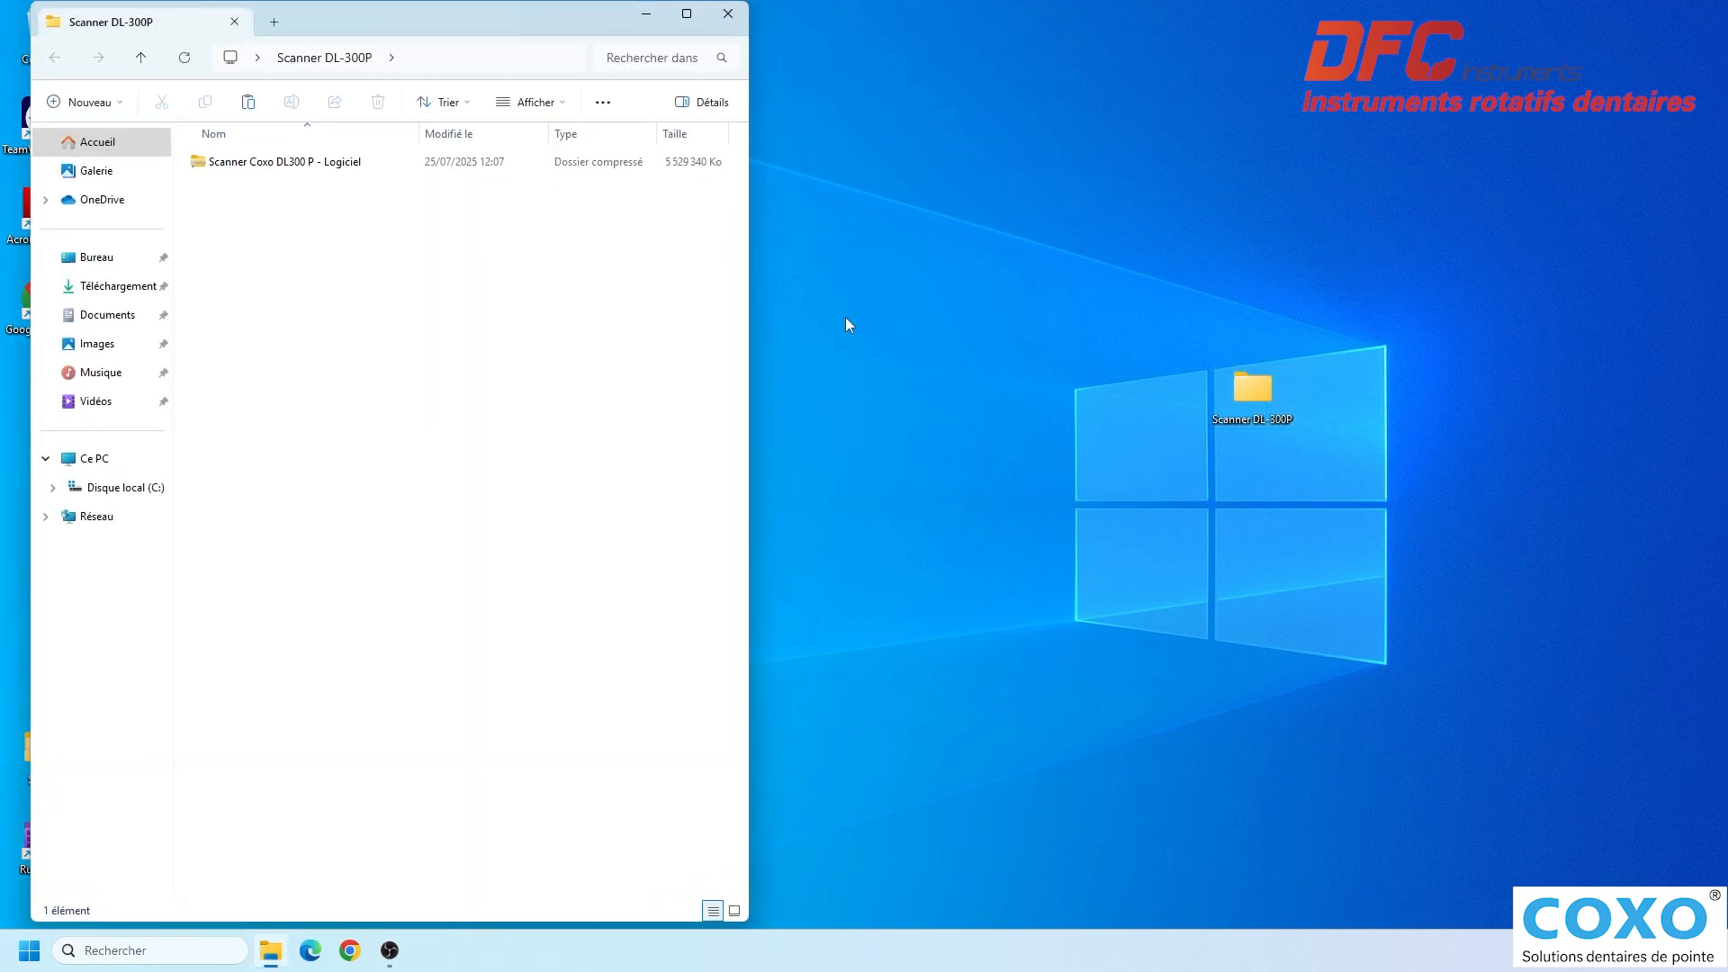
left_click(264, 162)
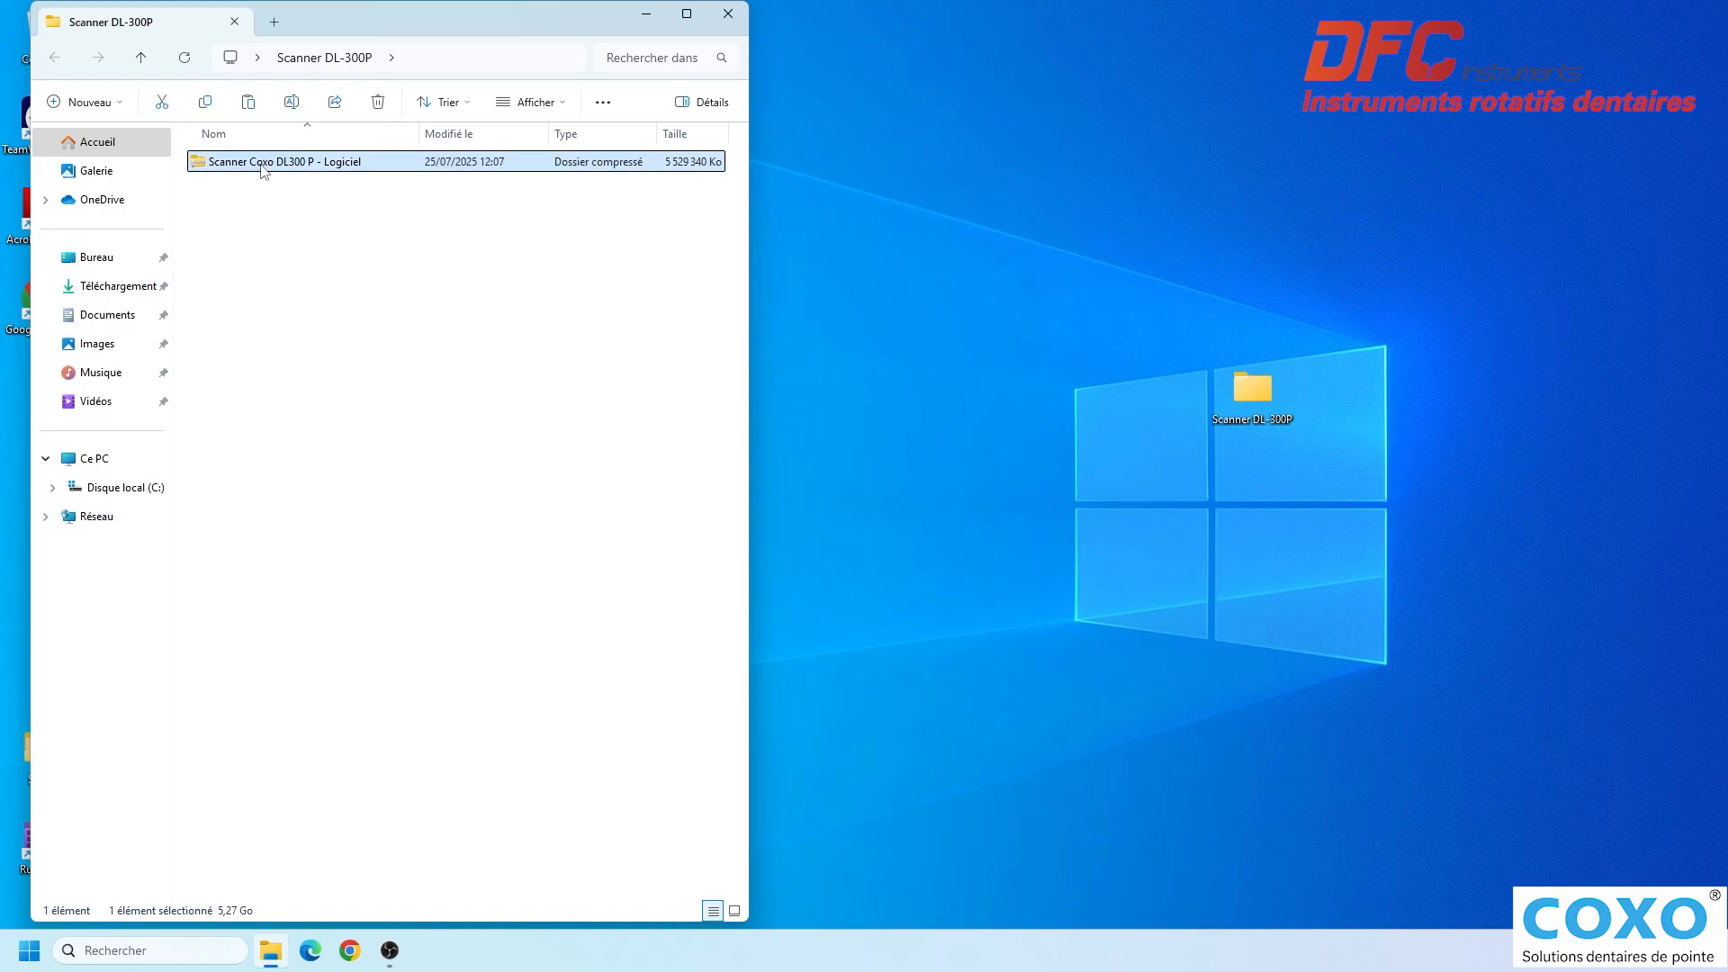
right_click(277, 167)
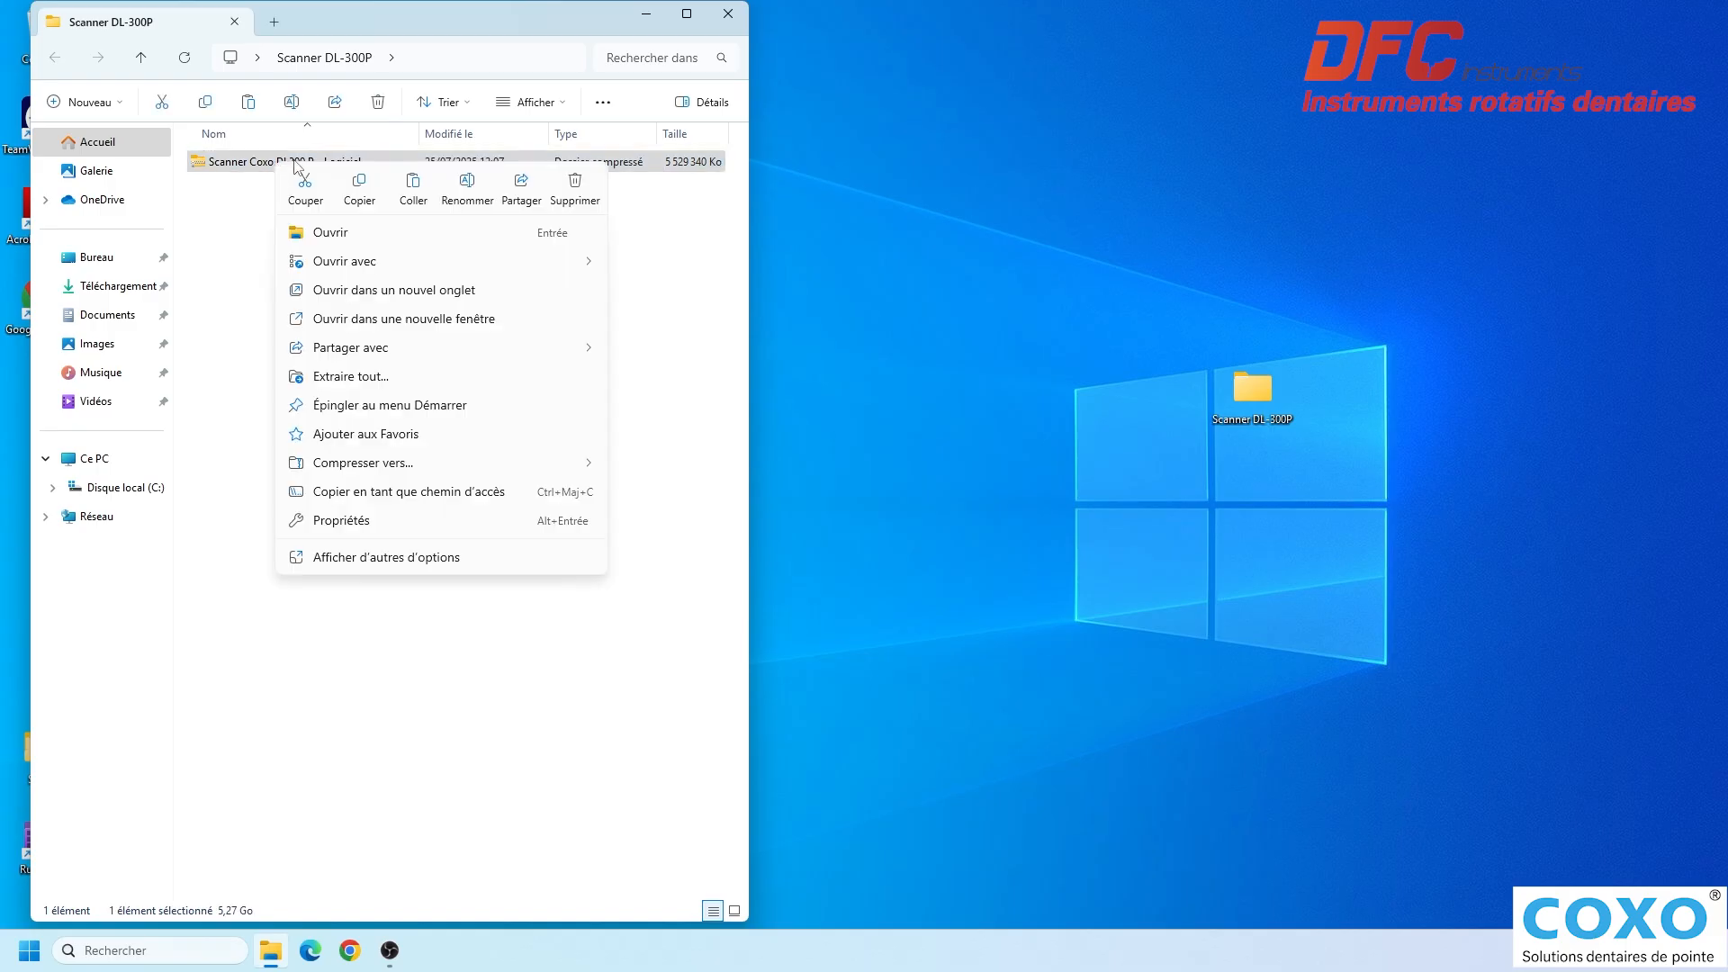
left_click(355, 377)
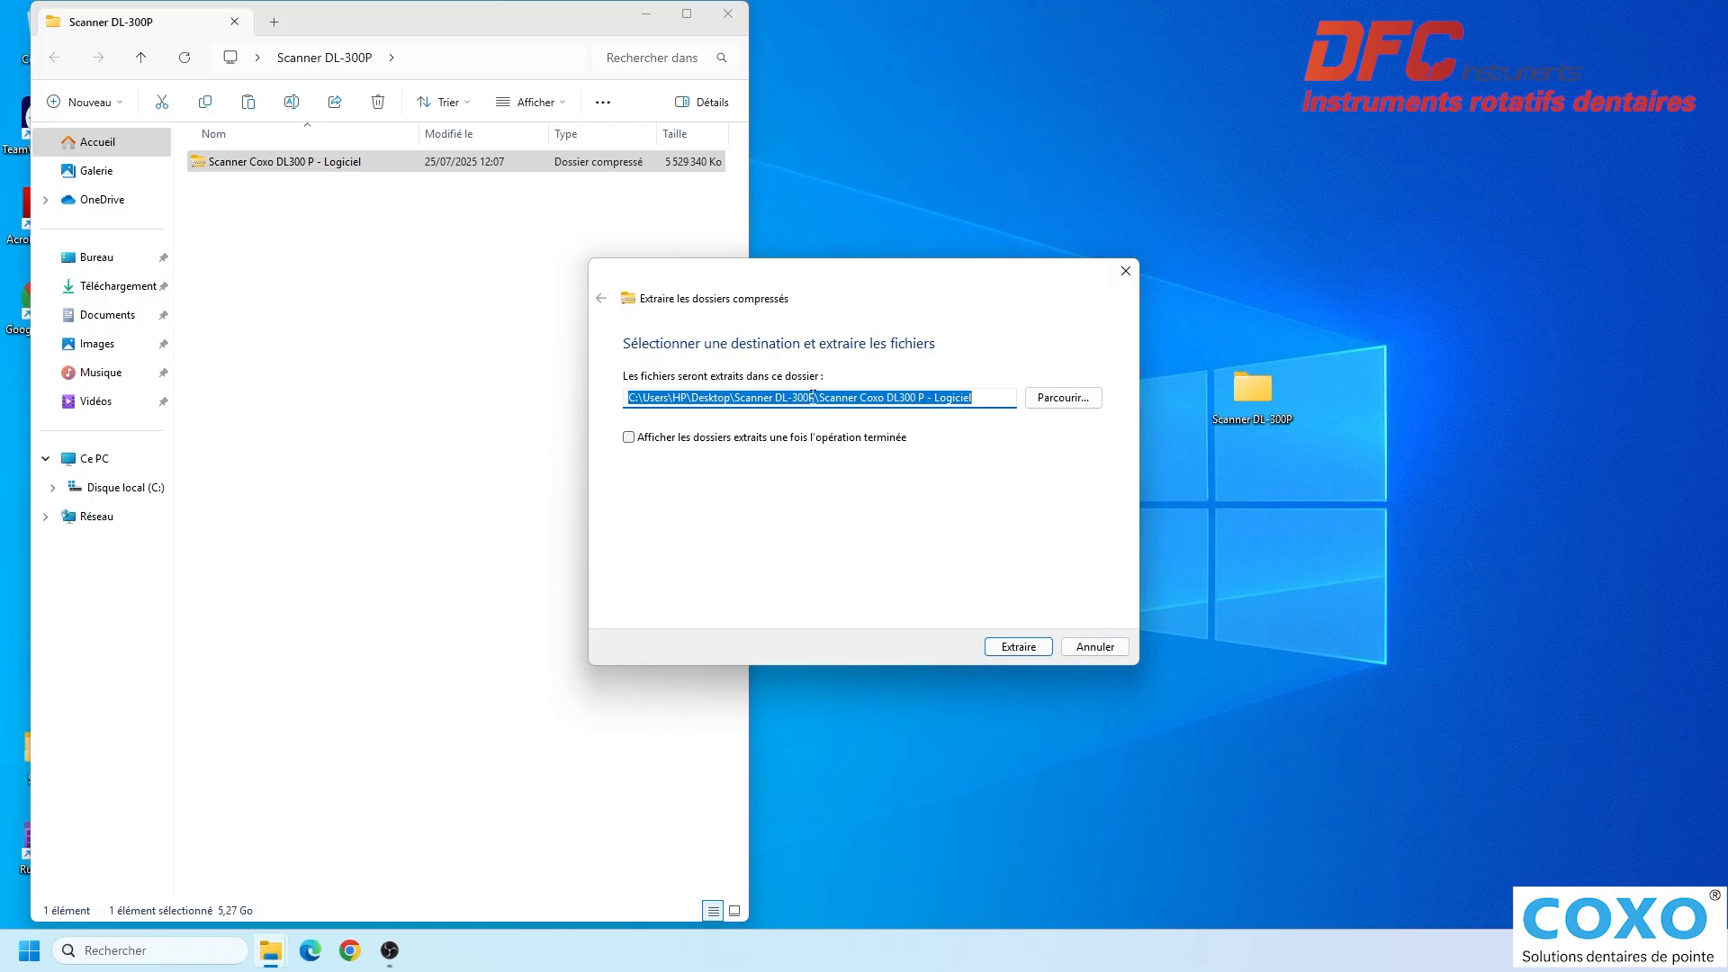
left_click_drag(813, 396, 1028, 412)
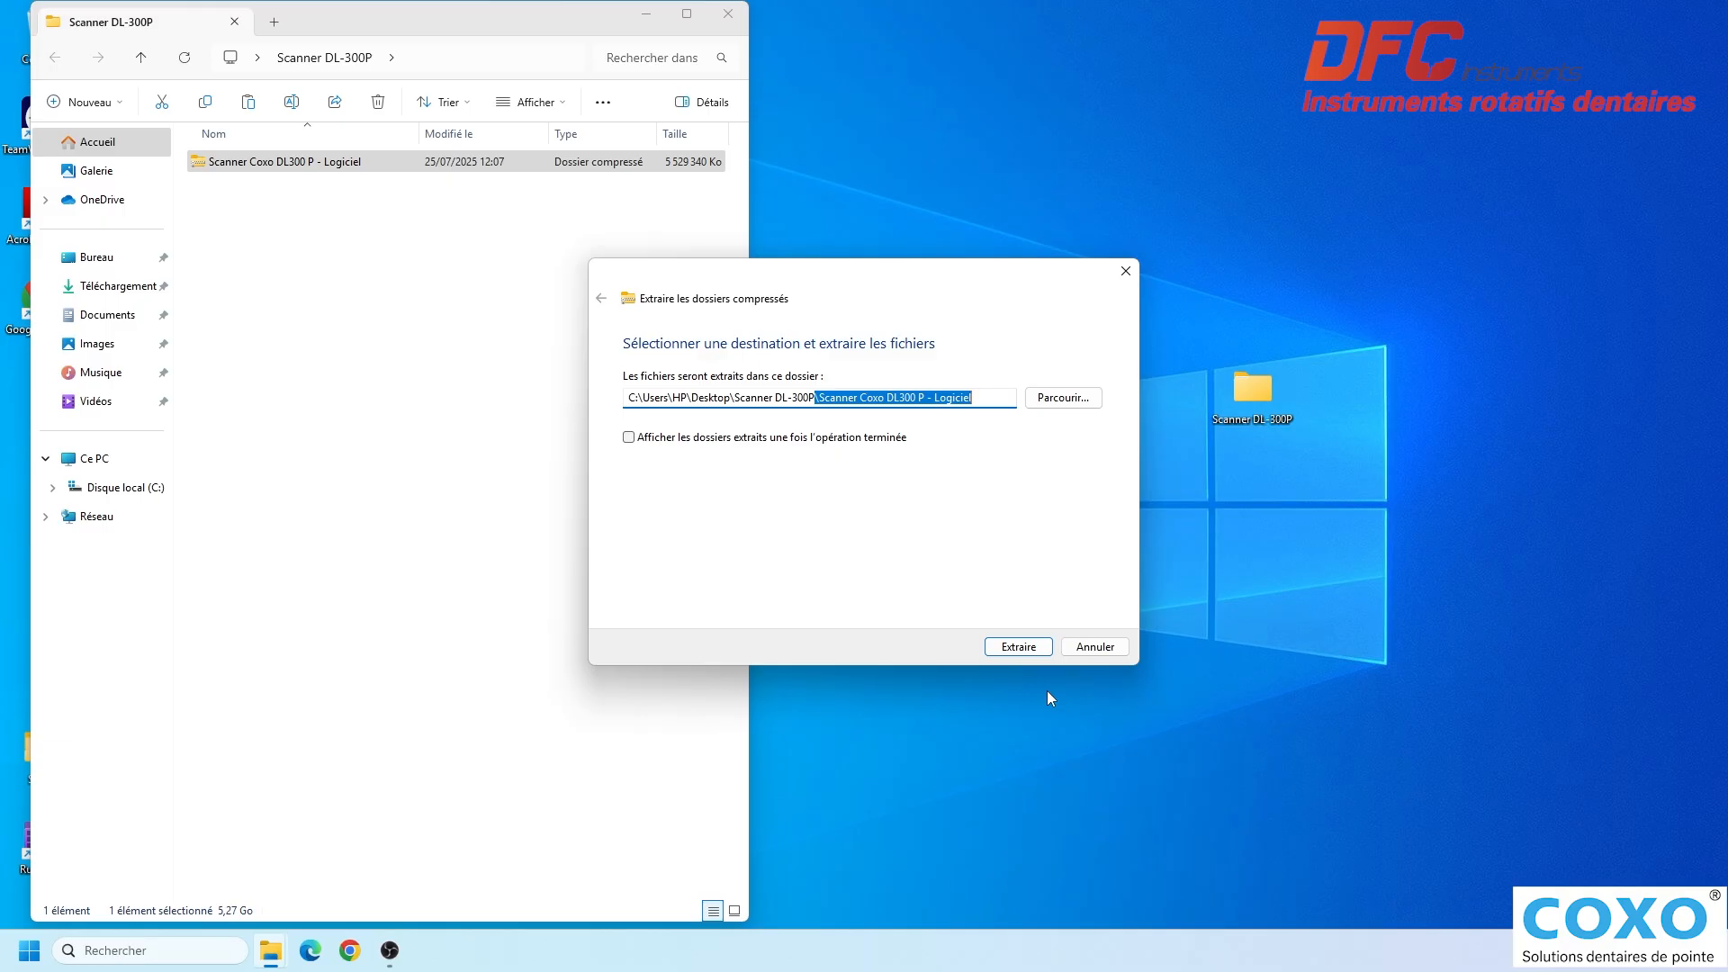
key("Delete")
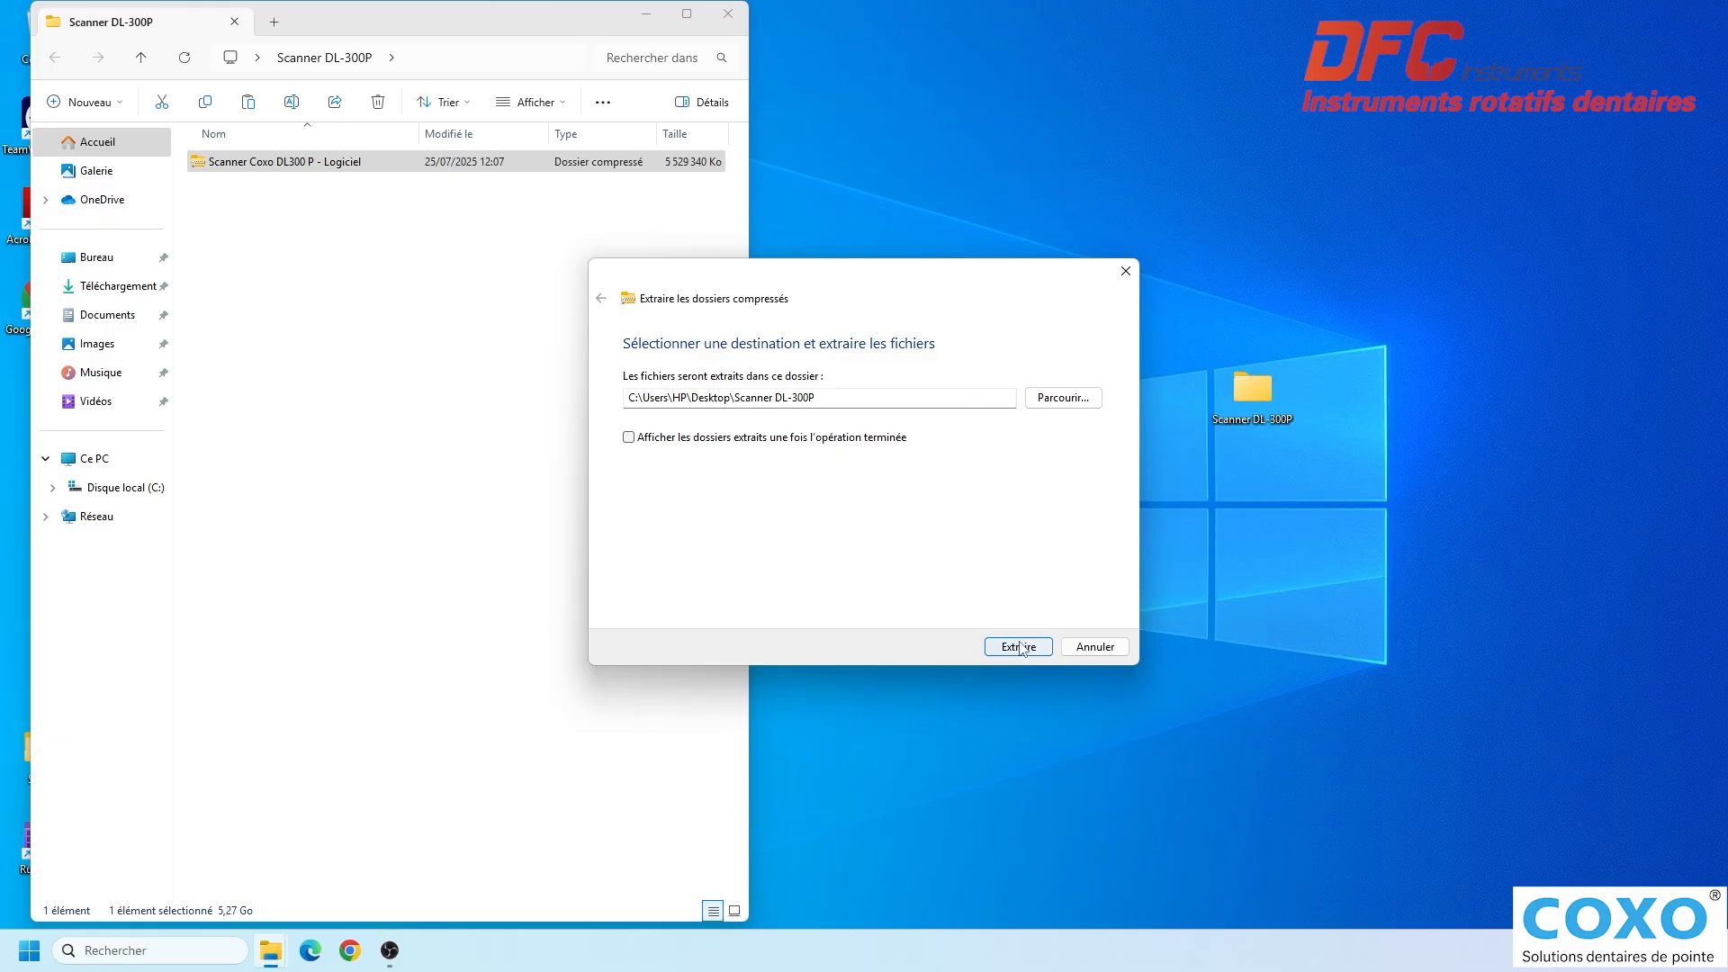
left_click(1021, 650)
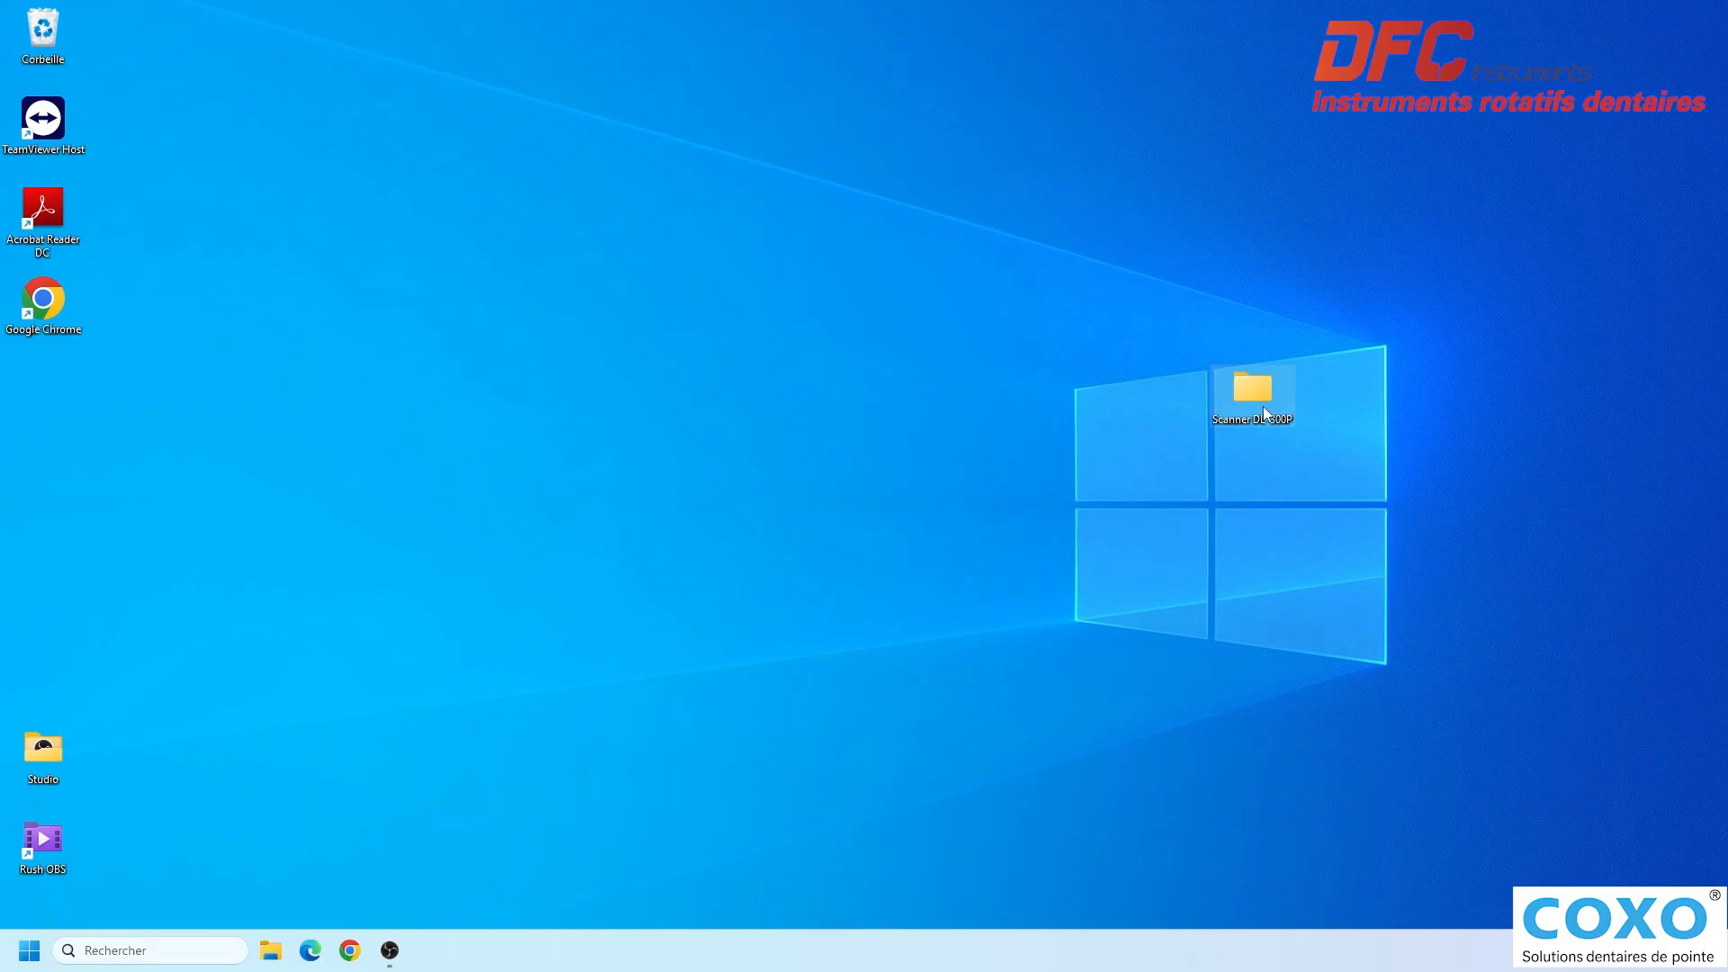
- Launch IOscannerSetup from the extracted Setup folder and allow it to run despite the SmartScreen block
double_click(1265, 414)
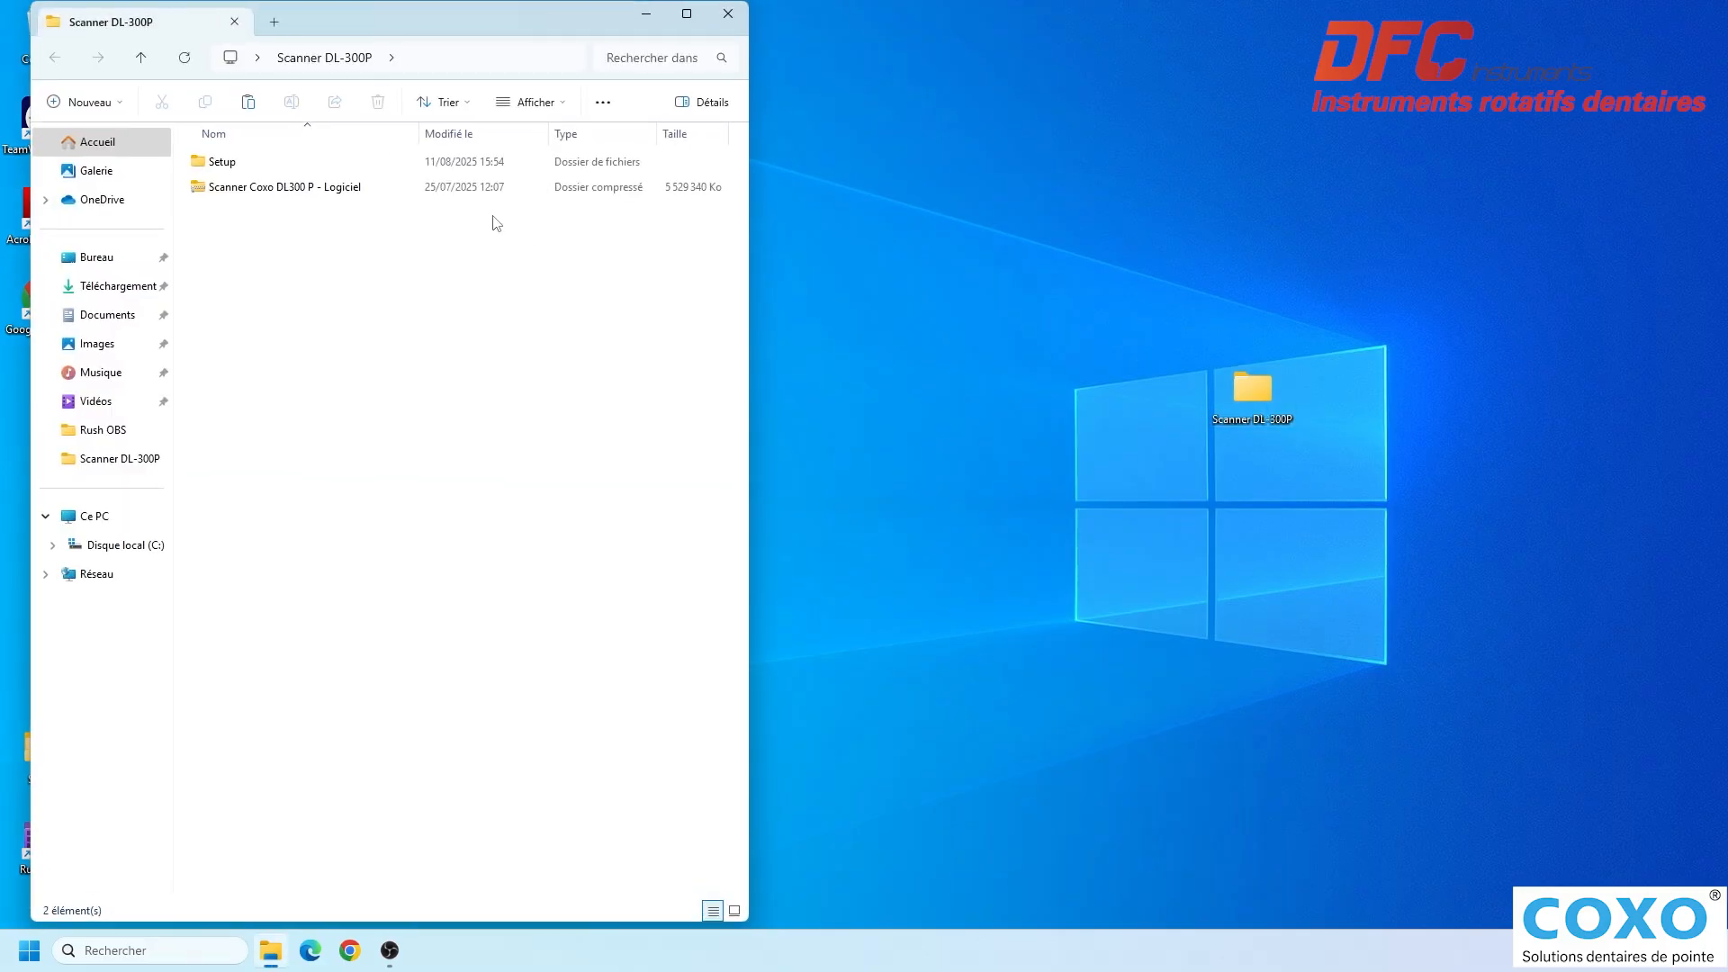
left_click(252, 171)
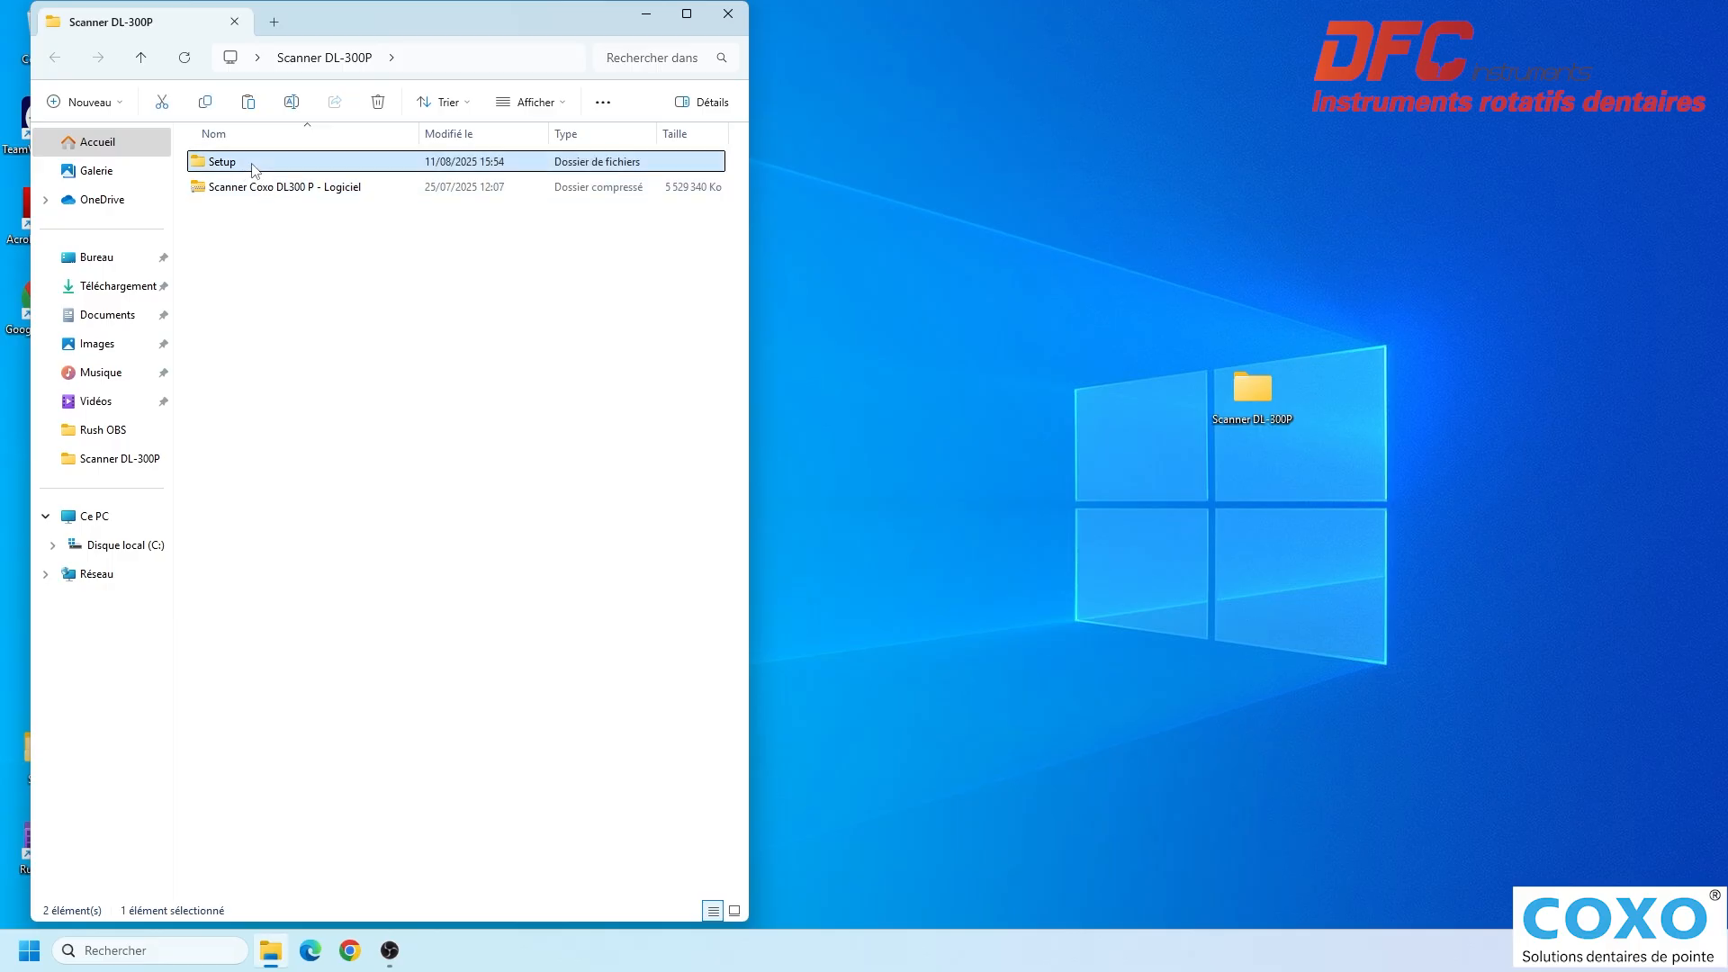
double_click(252, 168)
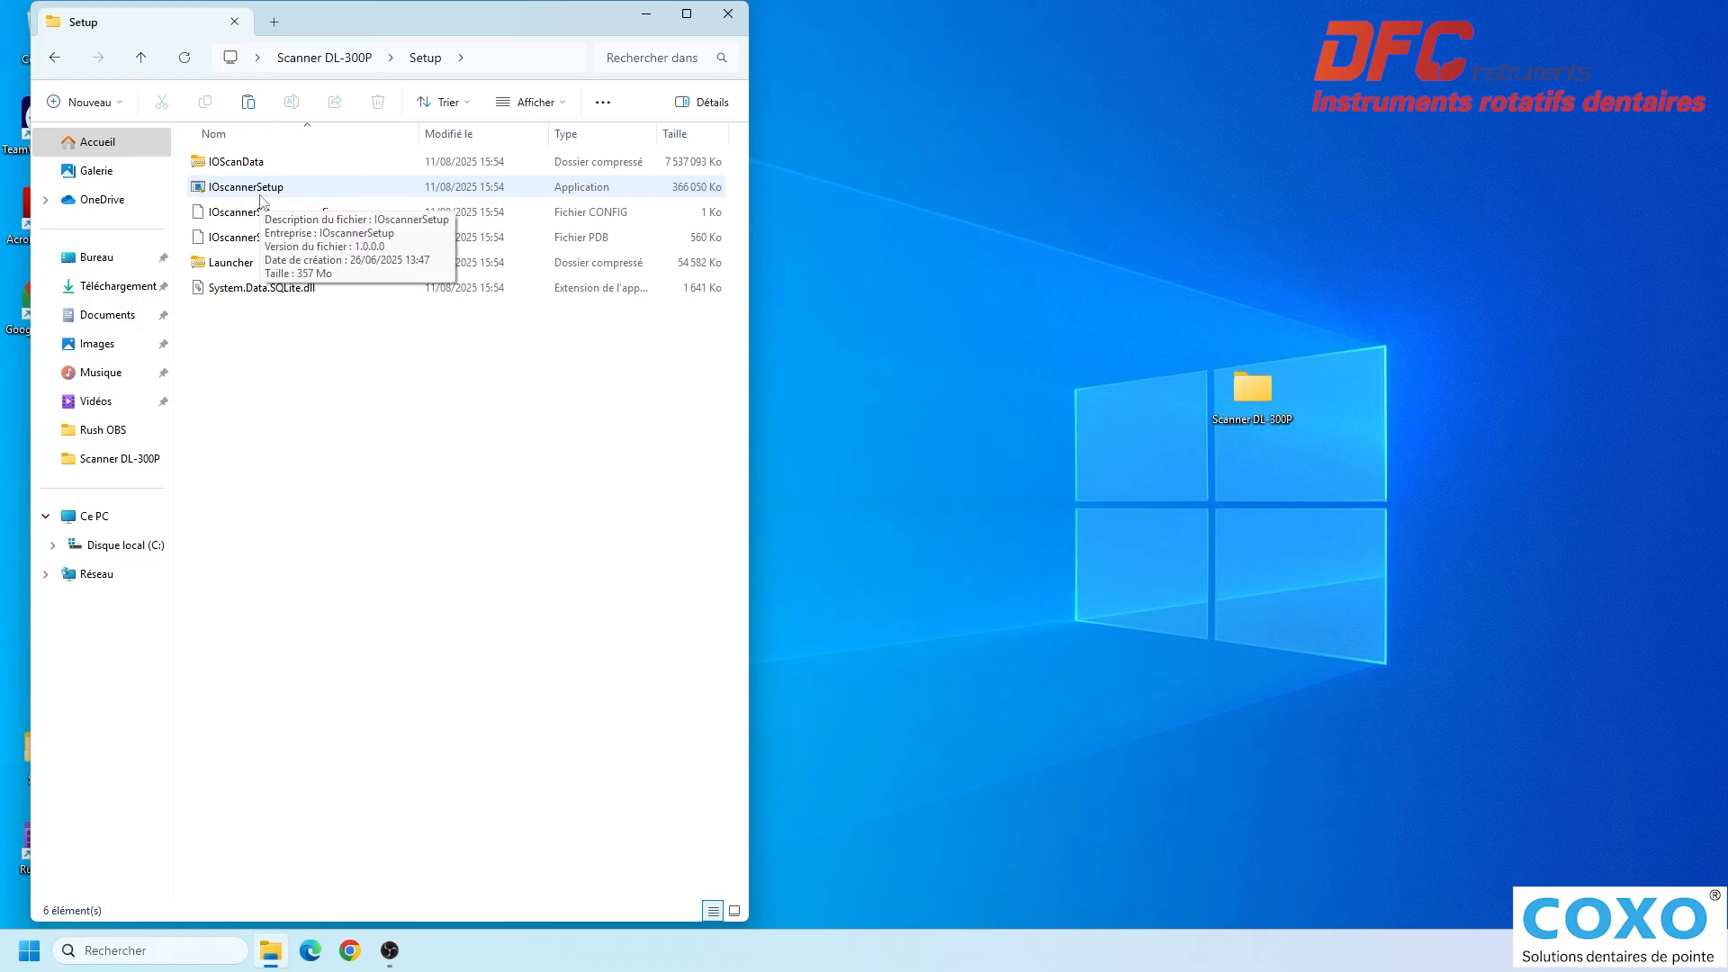
double_click(260, 193)
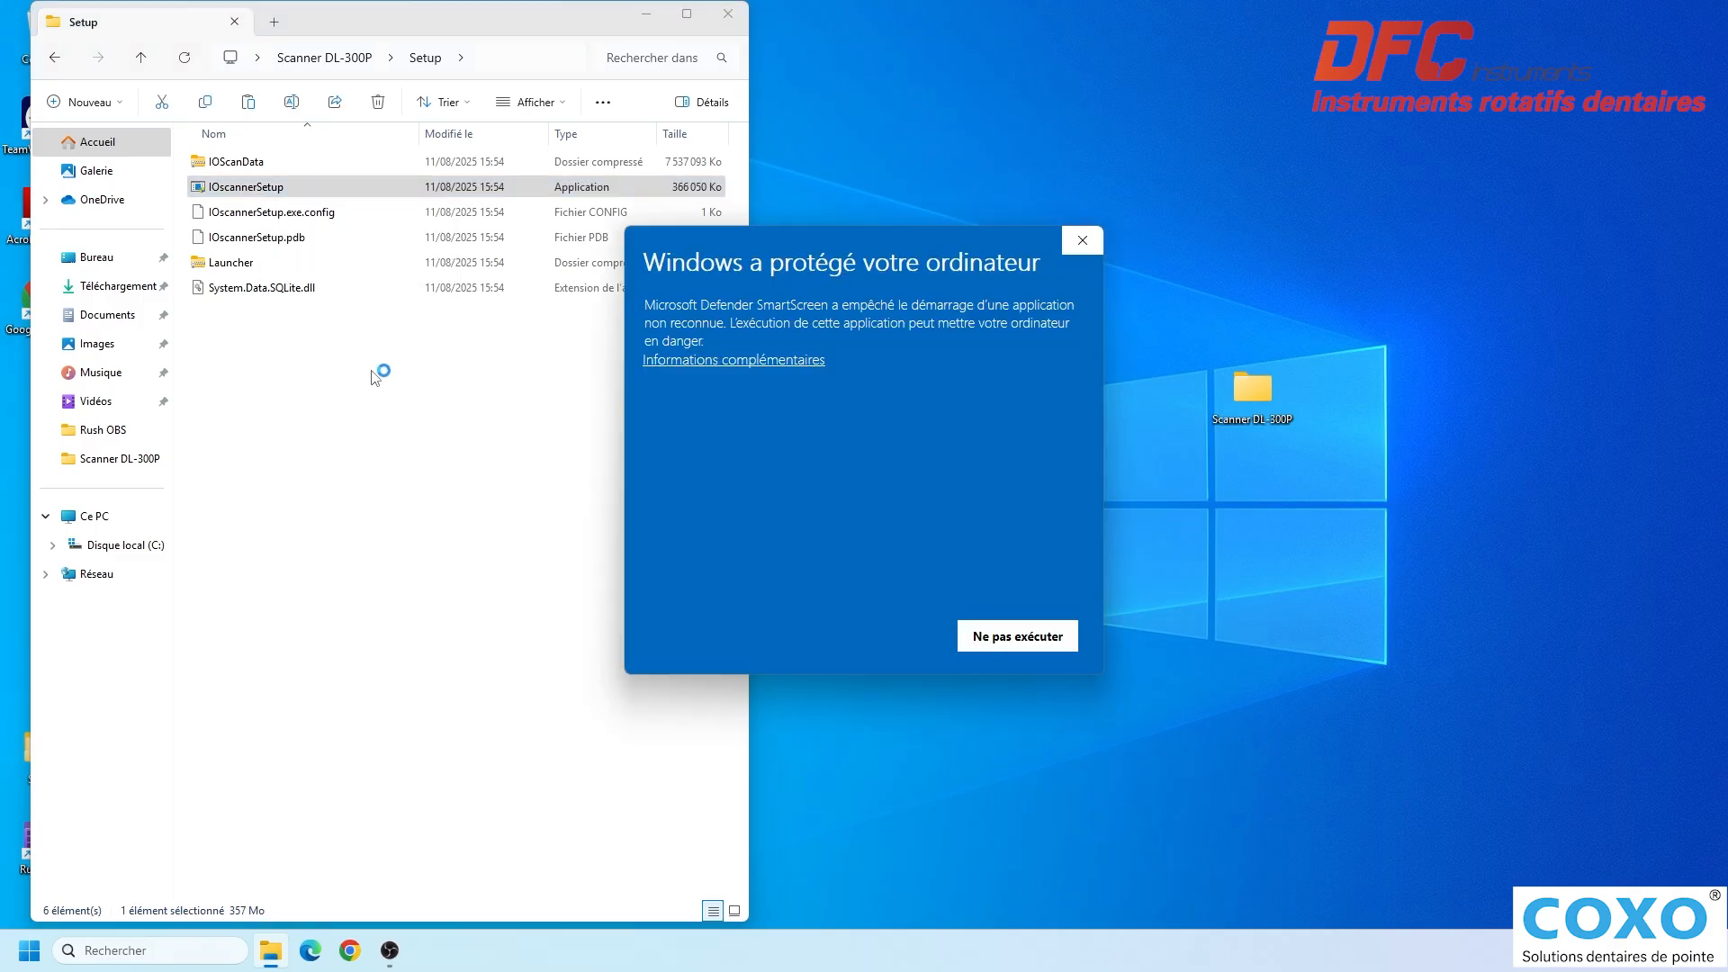
left_click(745, 365)
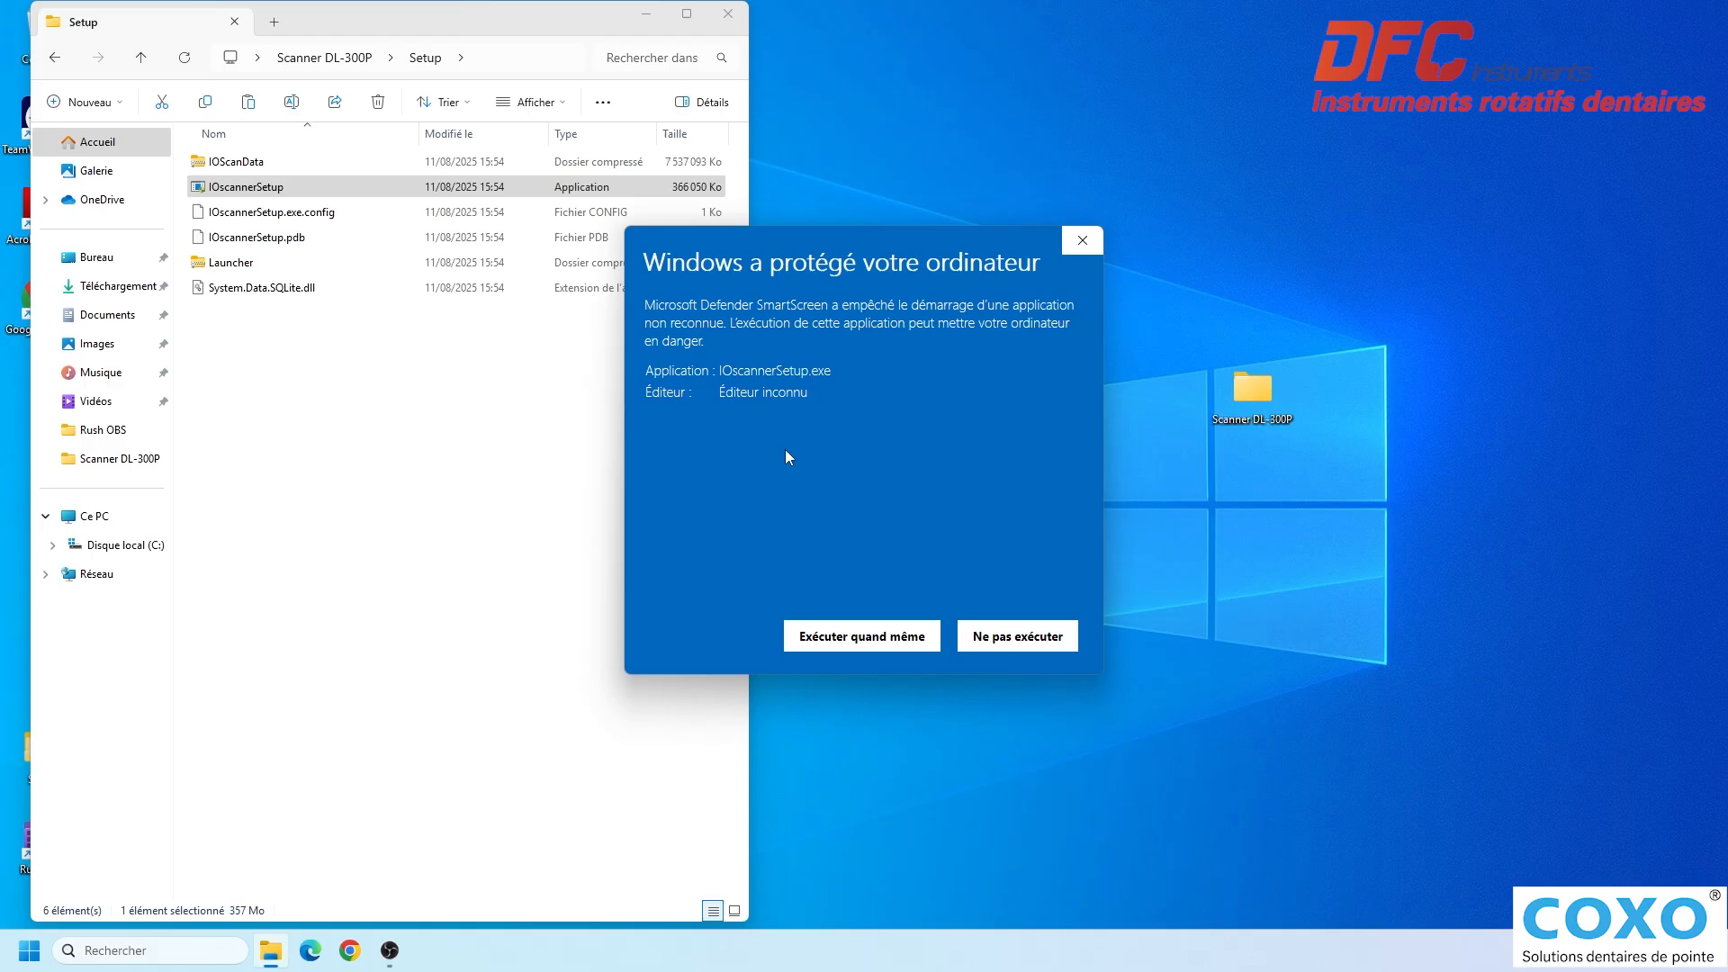
left_click(864, 635)
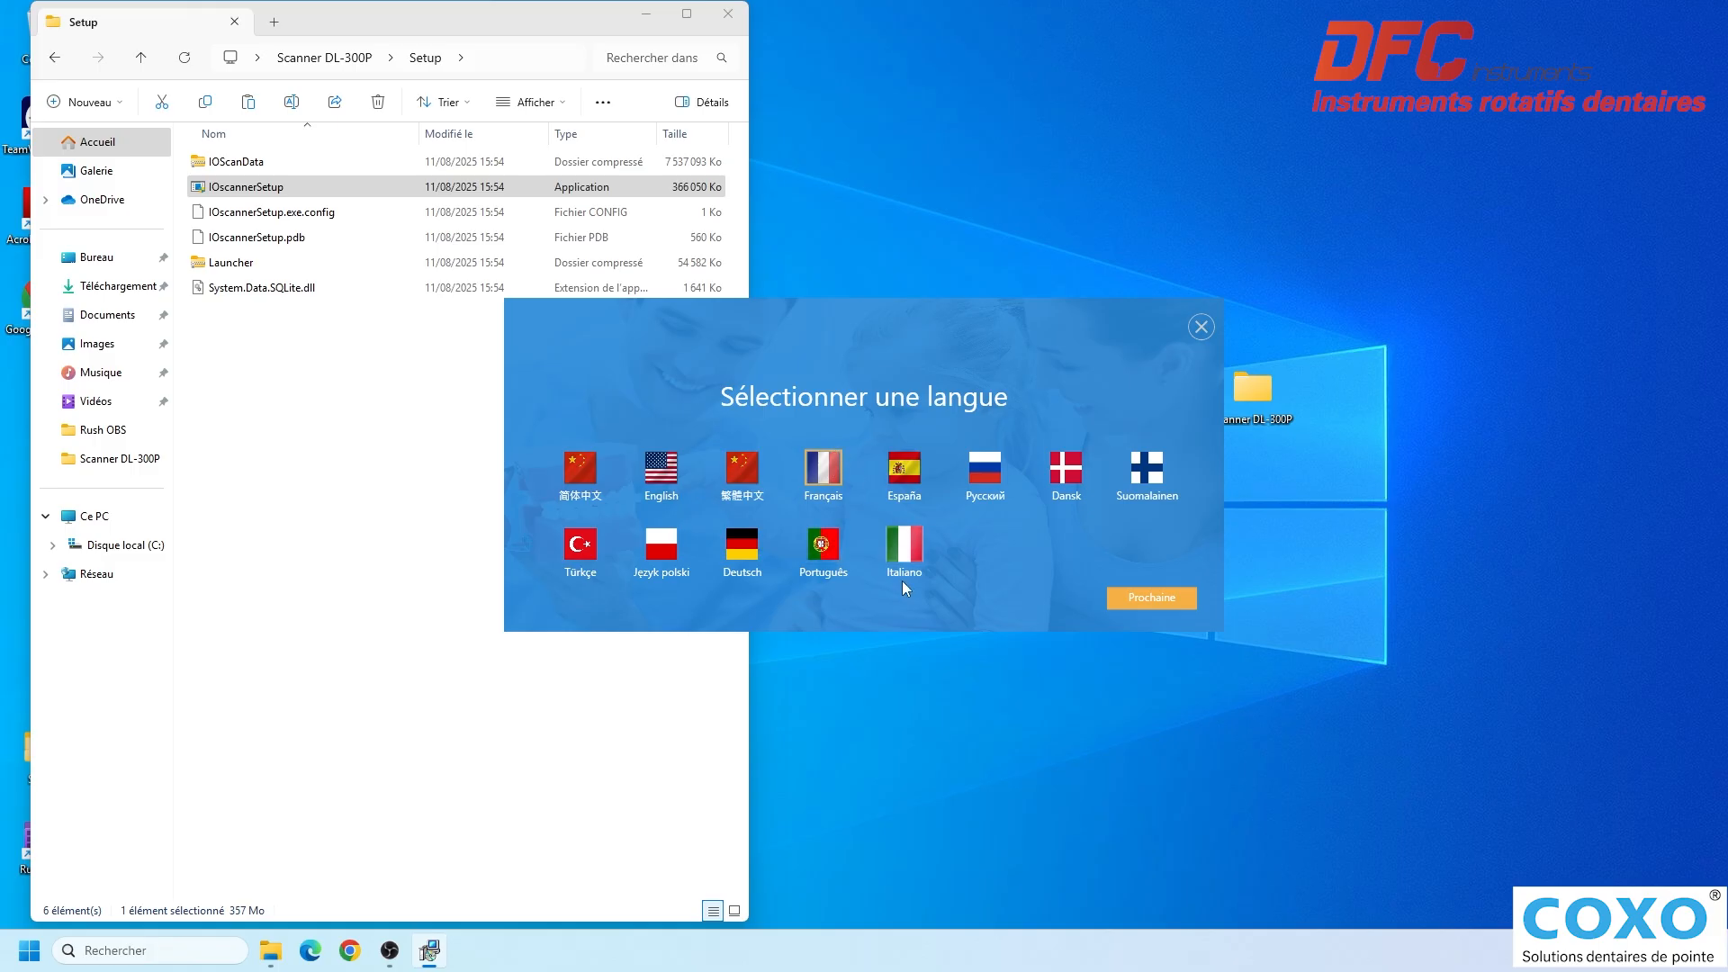
- Start the IO Intraoral scanner 3.0.0 installation in Français, with data folder C:\IOData and the MindVision and IOscanner components
left_click(1158, 597)
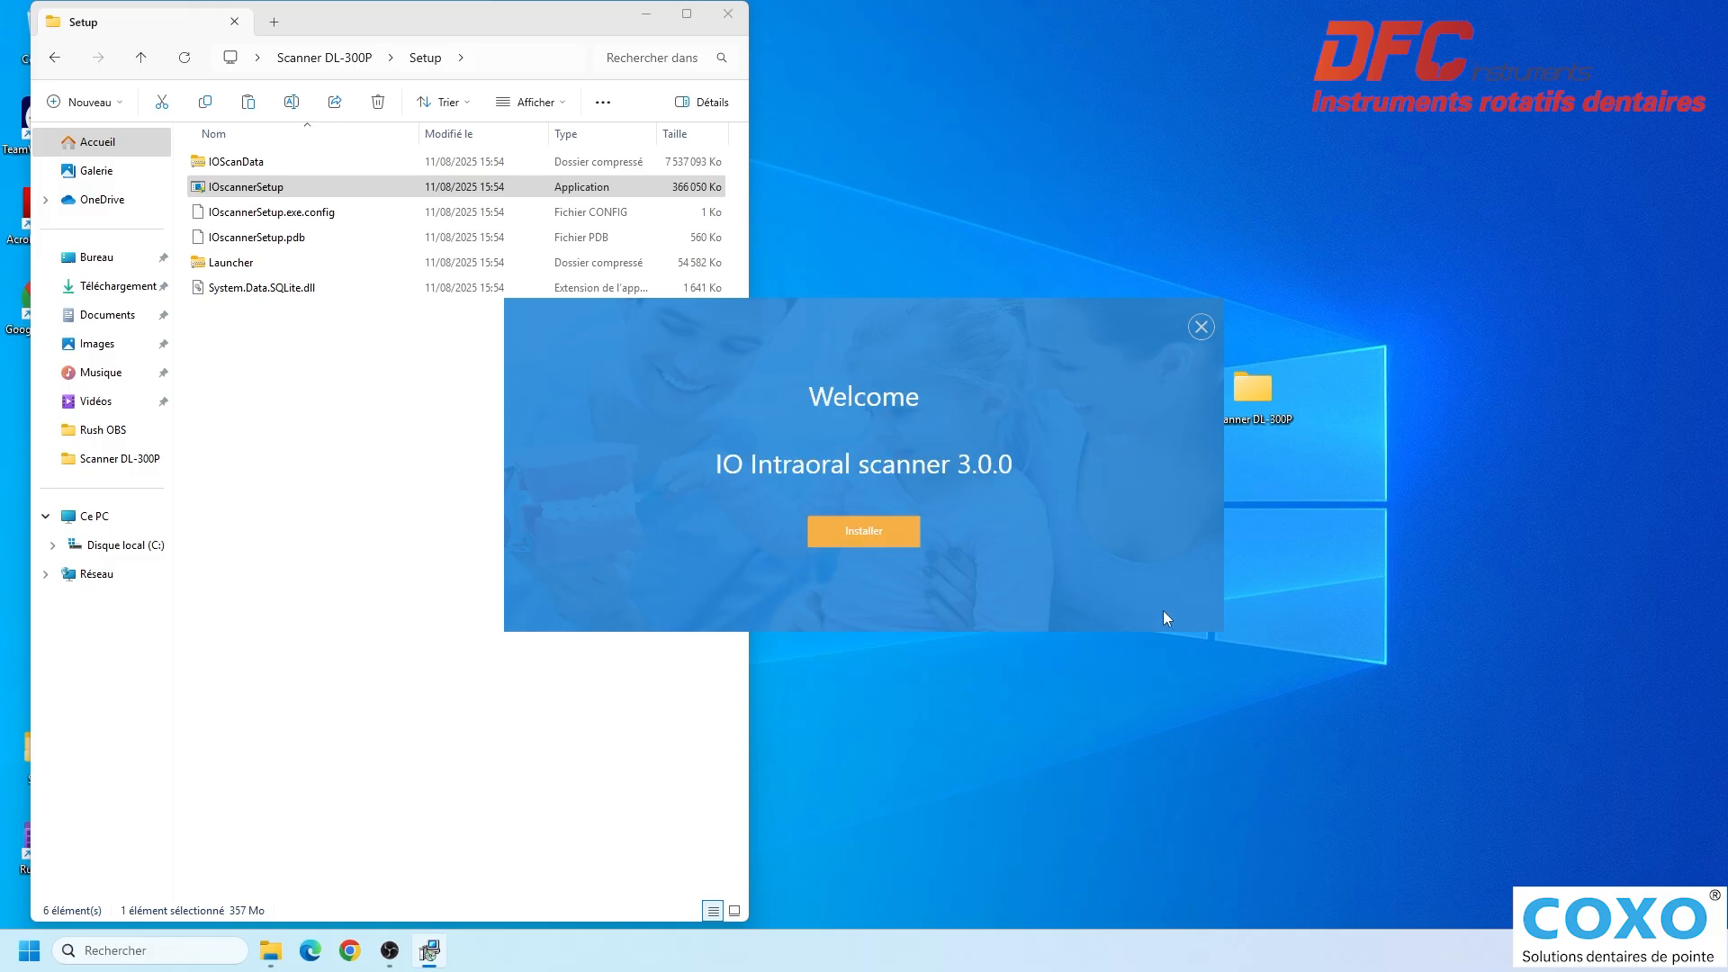
left_click(865, 533)
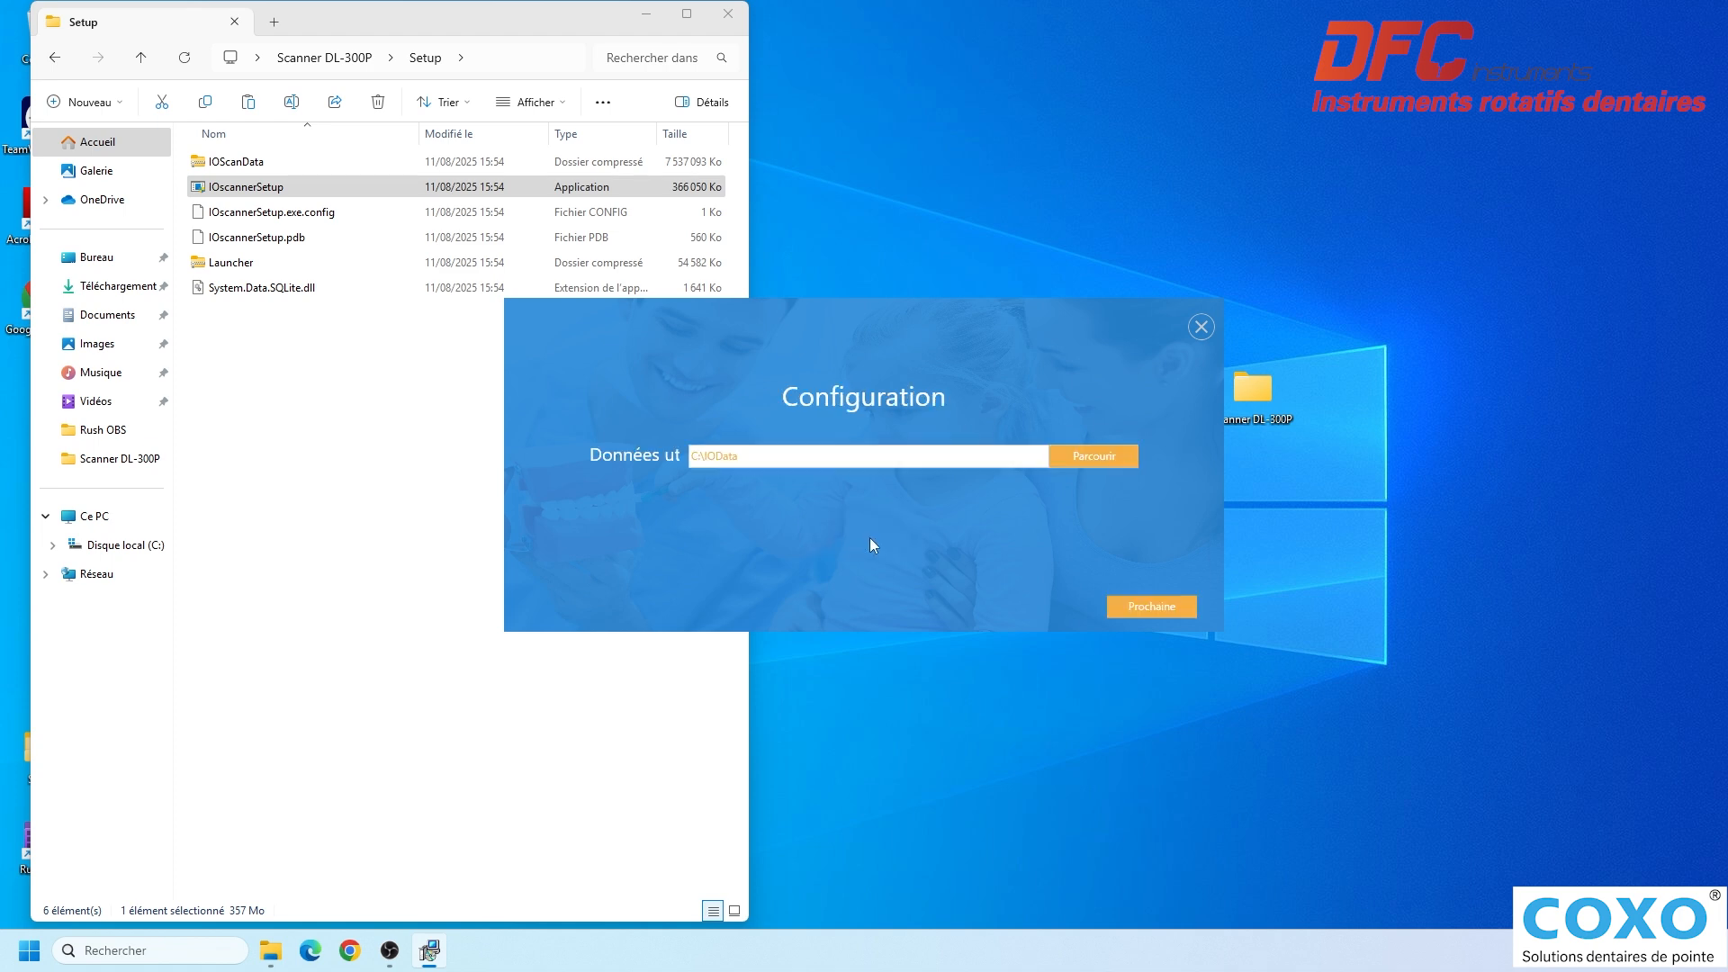
left_click(1152, 606)
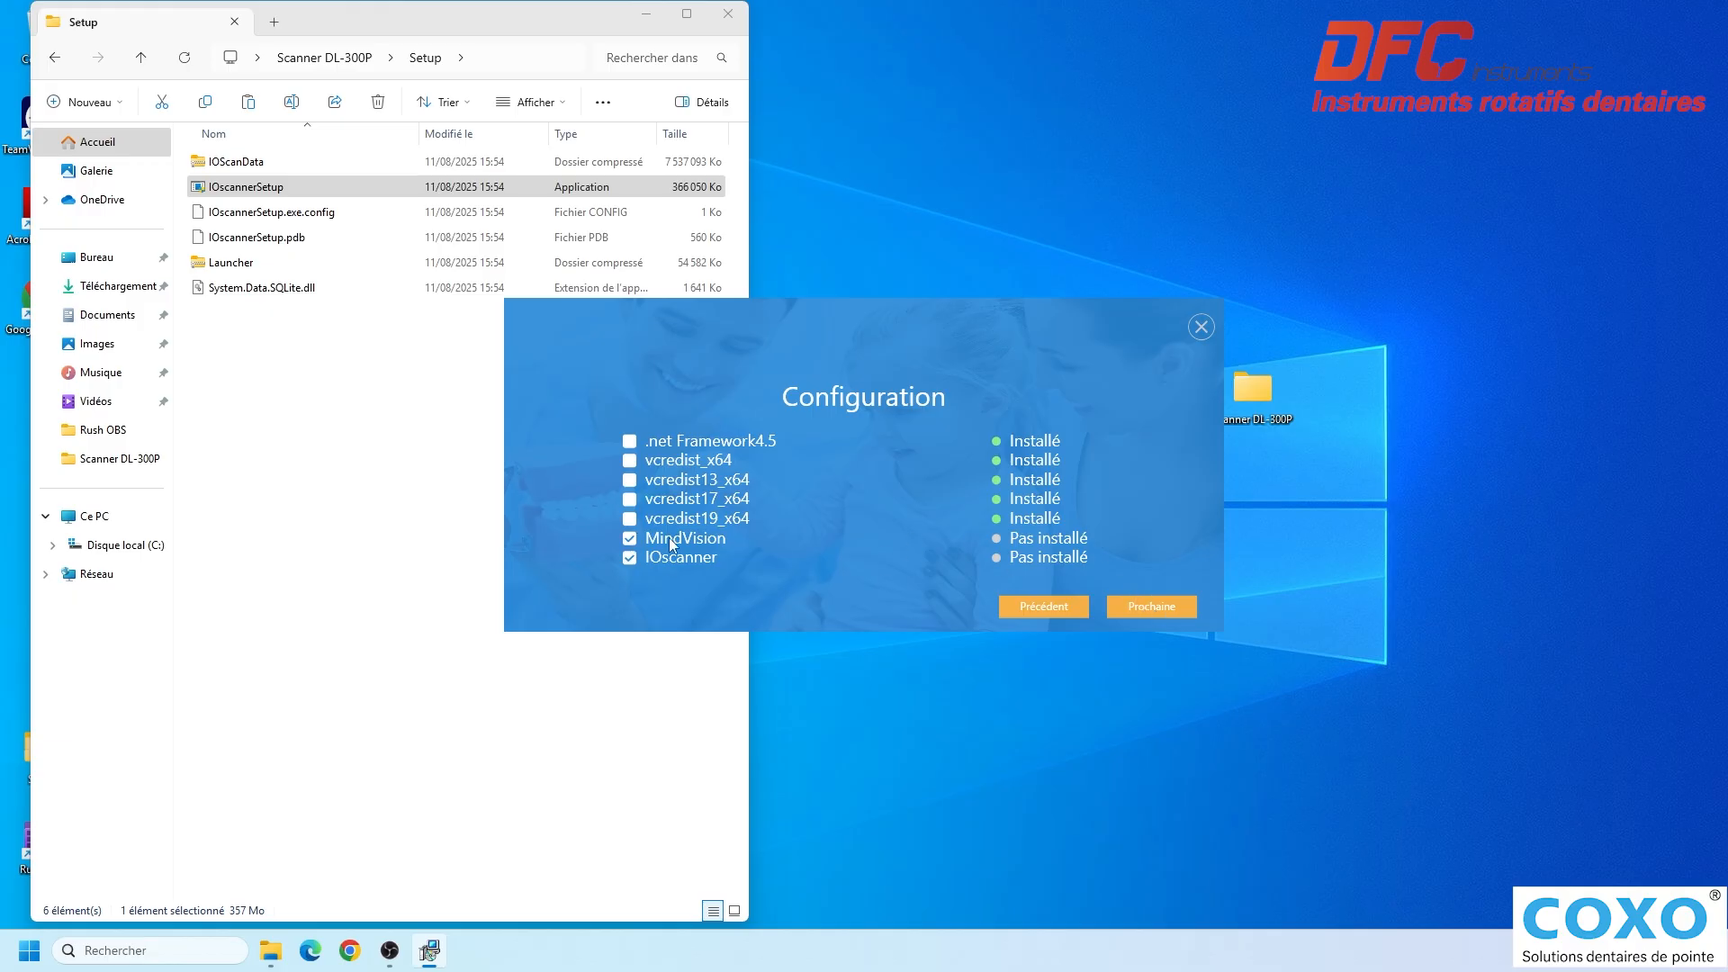
left_click(1148, 608)
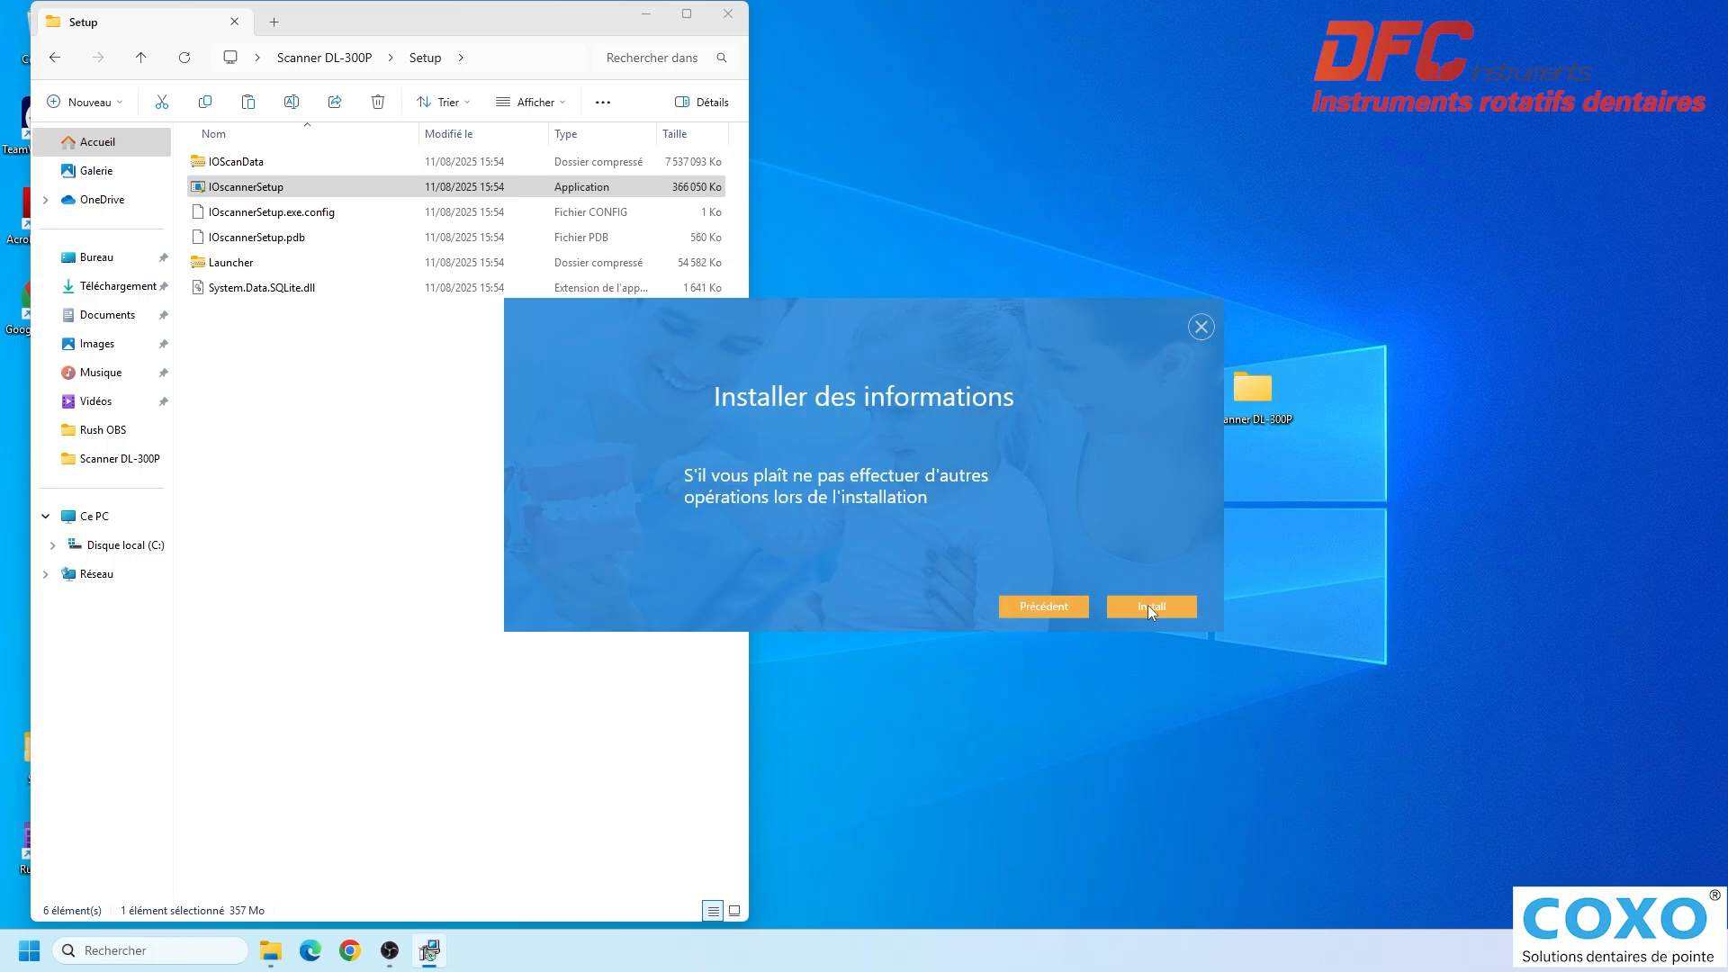
left_click(1148, 606)
- Go through the MindVision 2.1.10.189 setup with the Full install type and start its installation
left_click(978, 484)
left_click(978, 485)
left_click(868, 513)
left_click(963, 617)
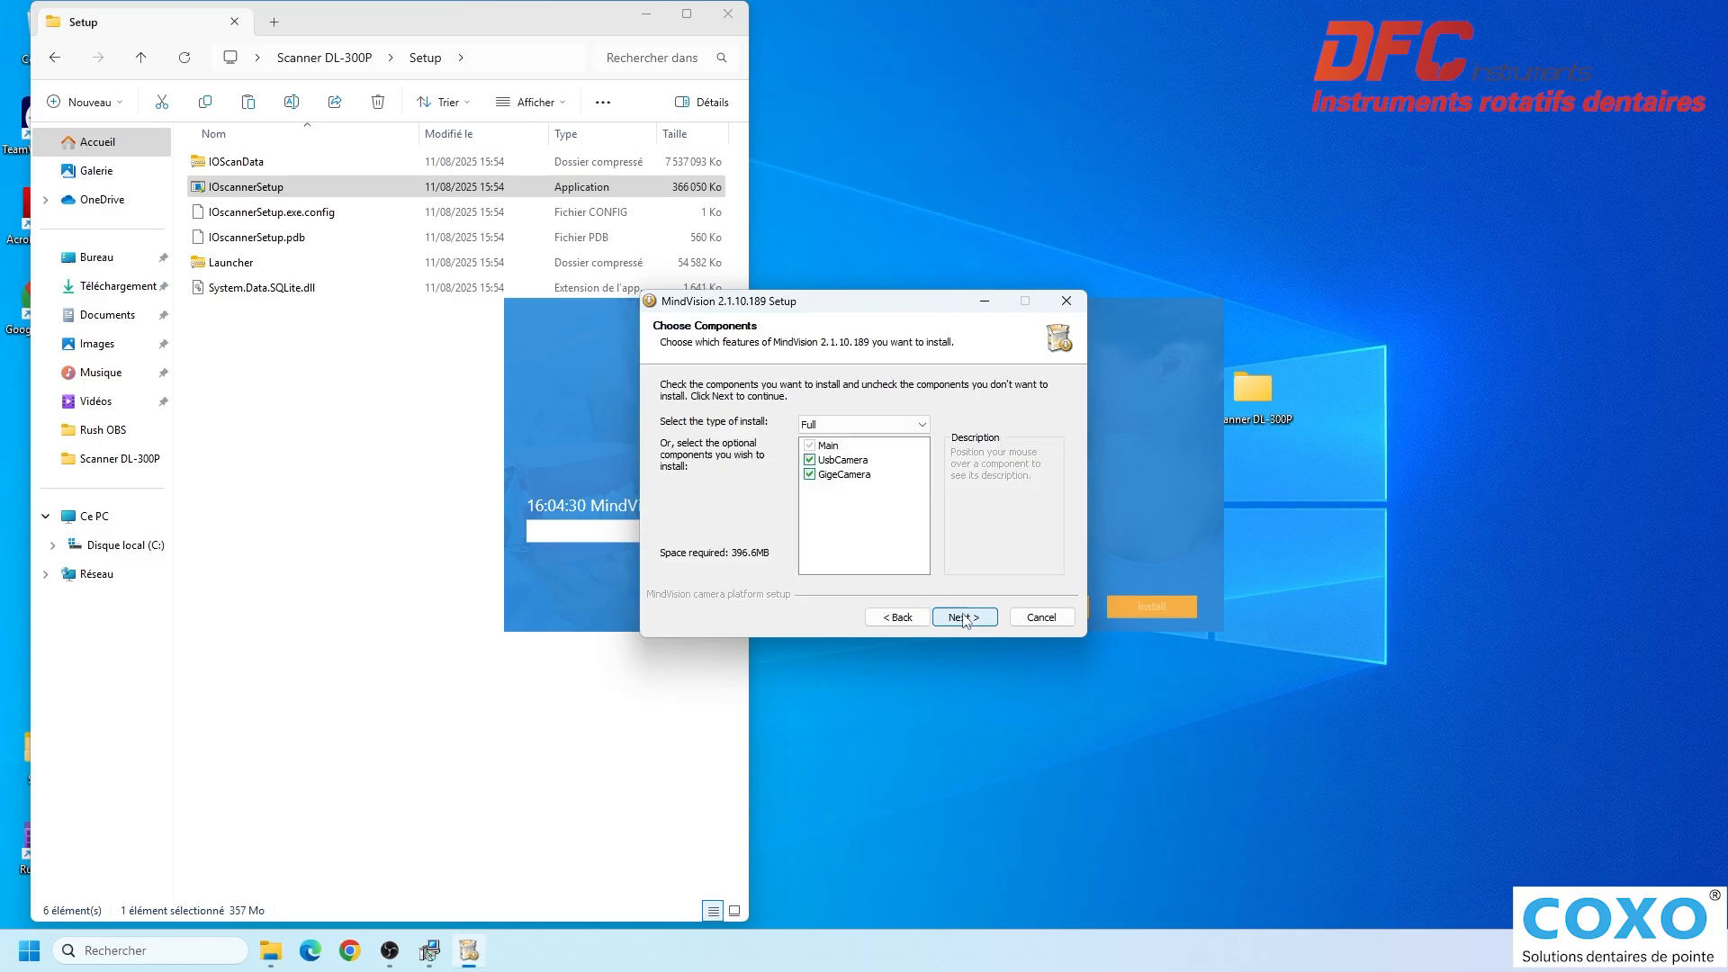
left_click(964, 618)
left_click(963, 617)
left_click(964, 619)
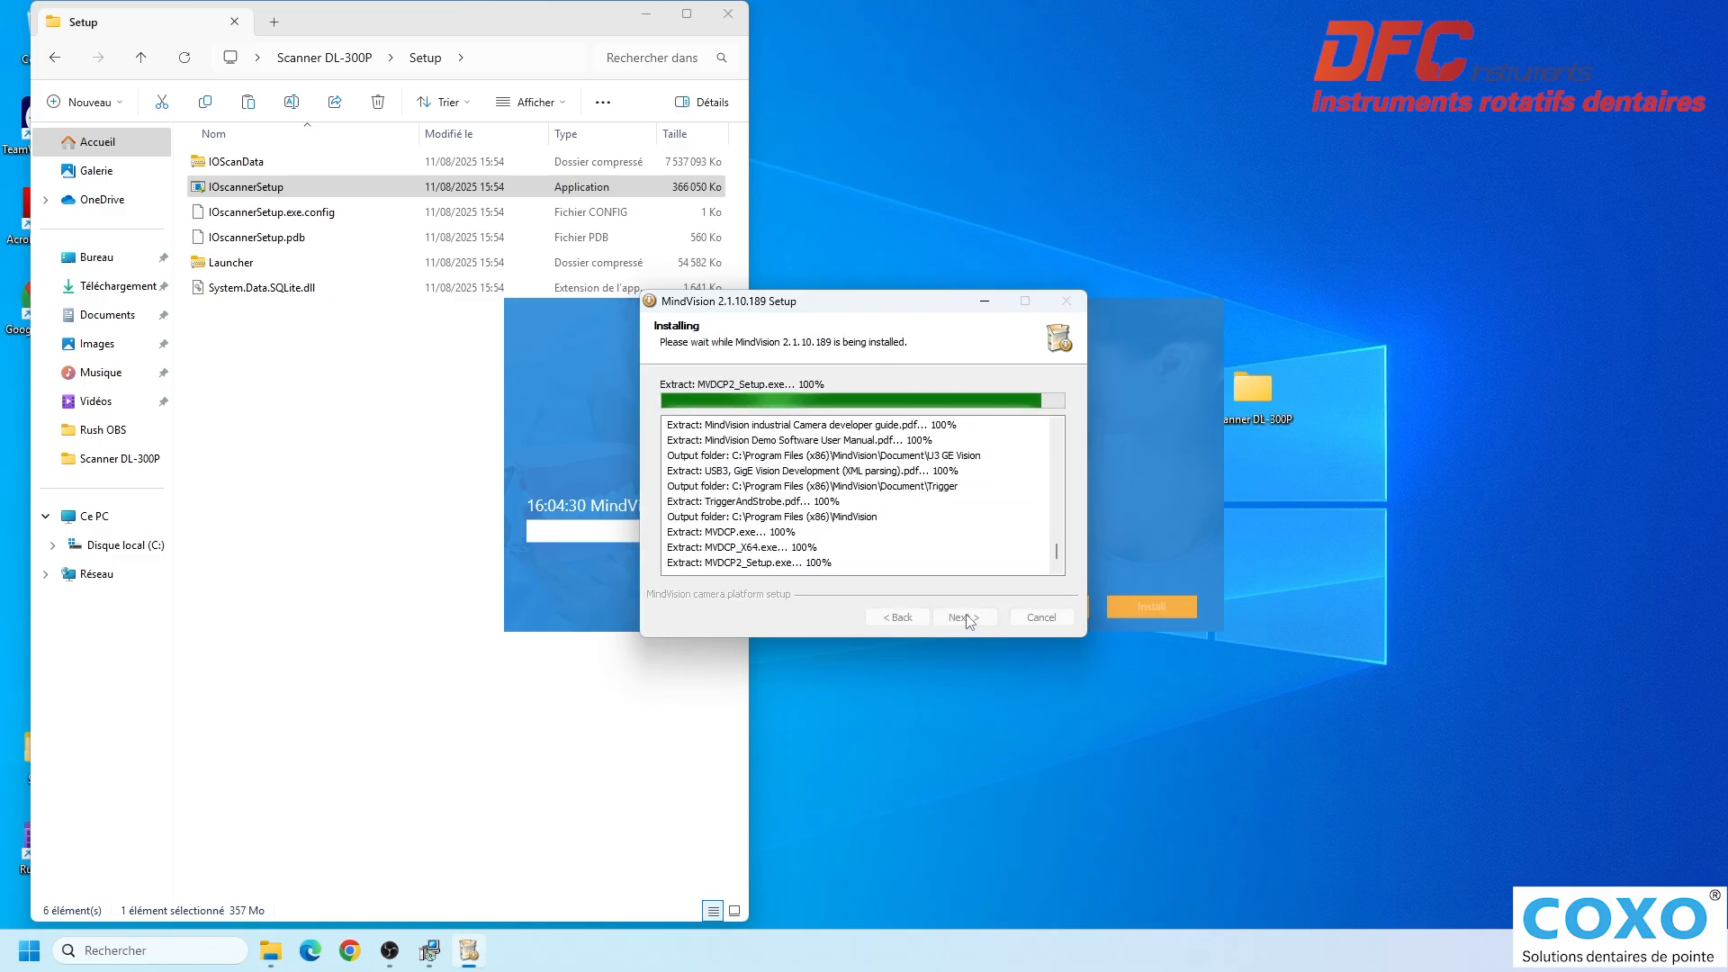
- Complete the MindVision 2.1.10.189 setup and the IO scanner installation, leaving both installers and the Setup folder window closed
left_click(993, 635)
left_click(993, 635)
left_click(954, 635)
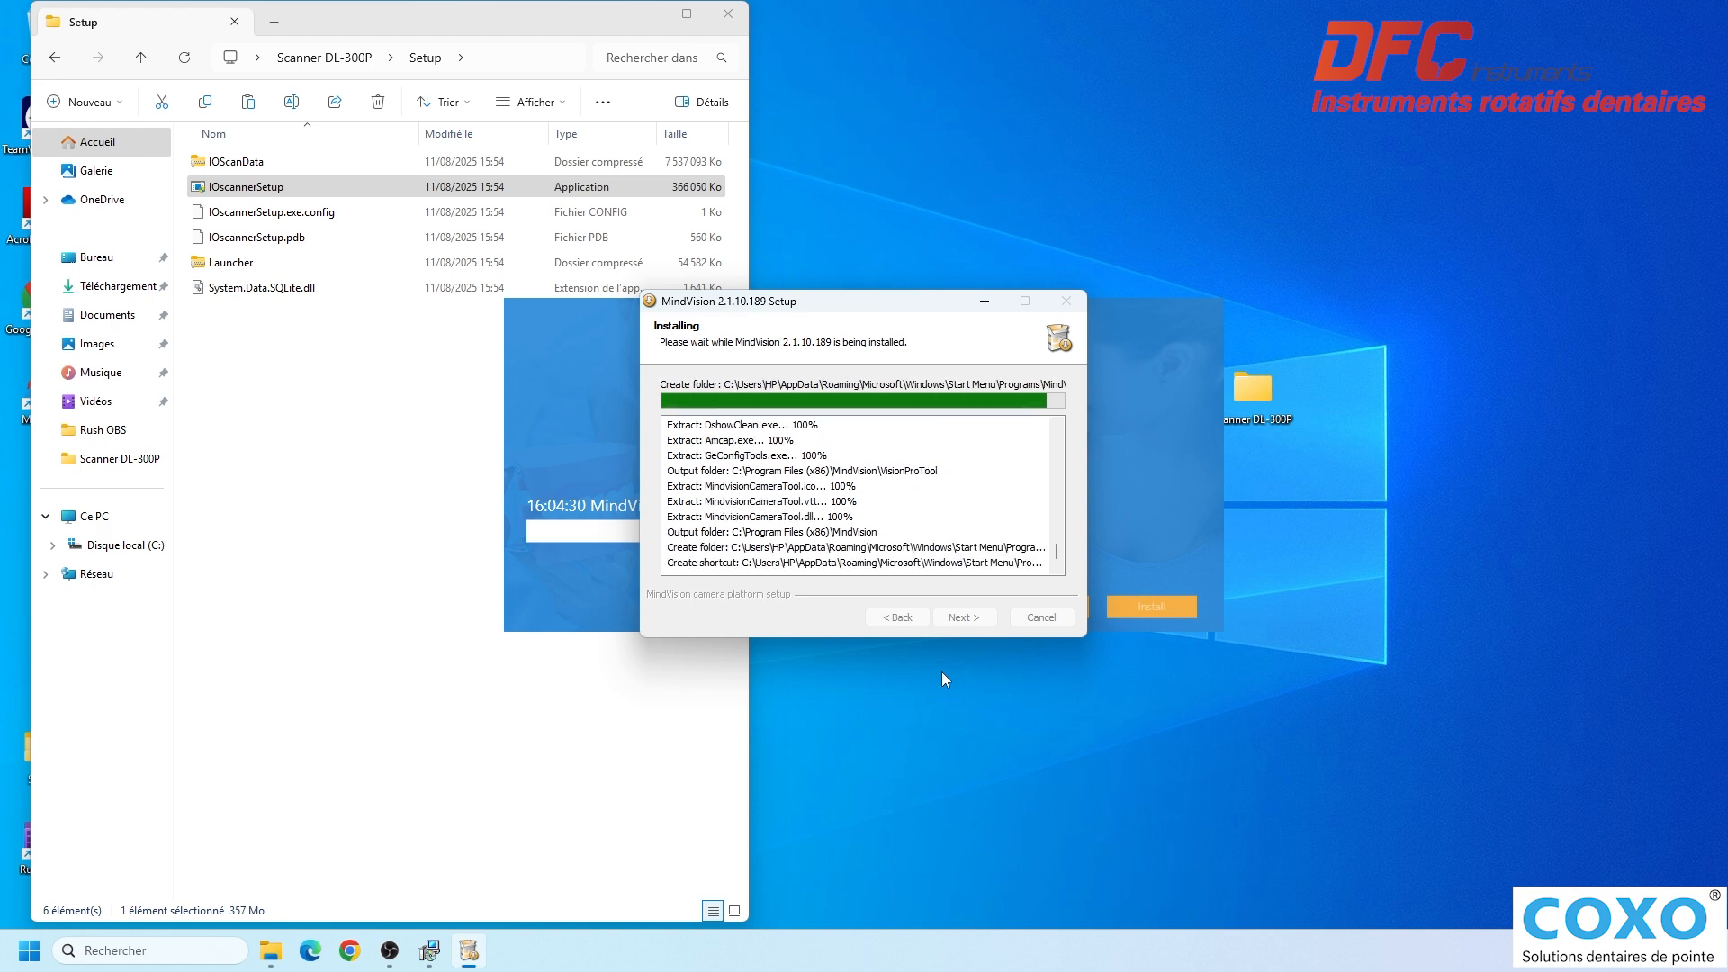
left_click(969, 618)
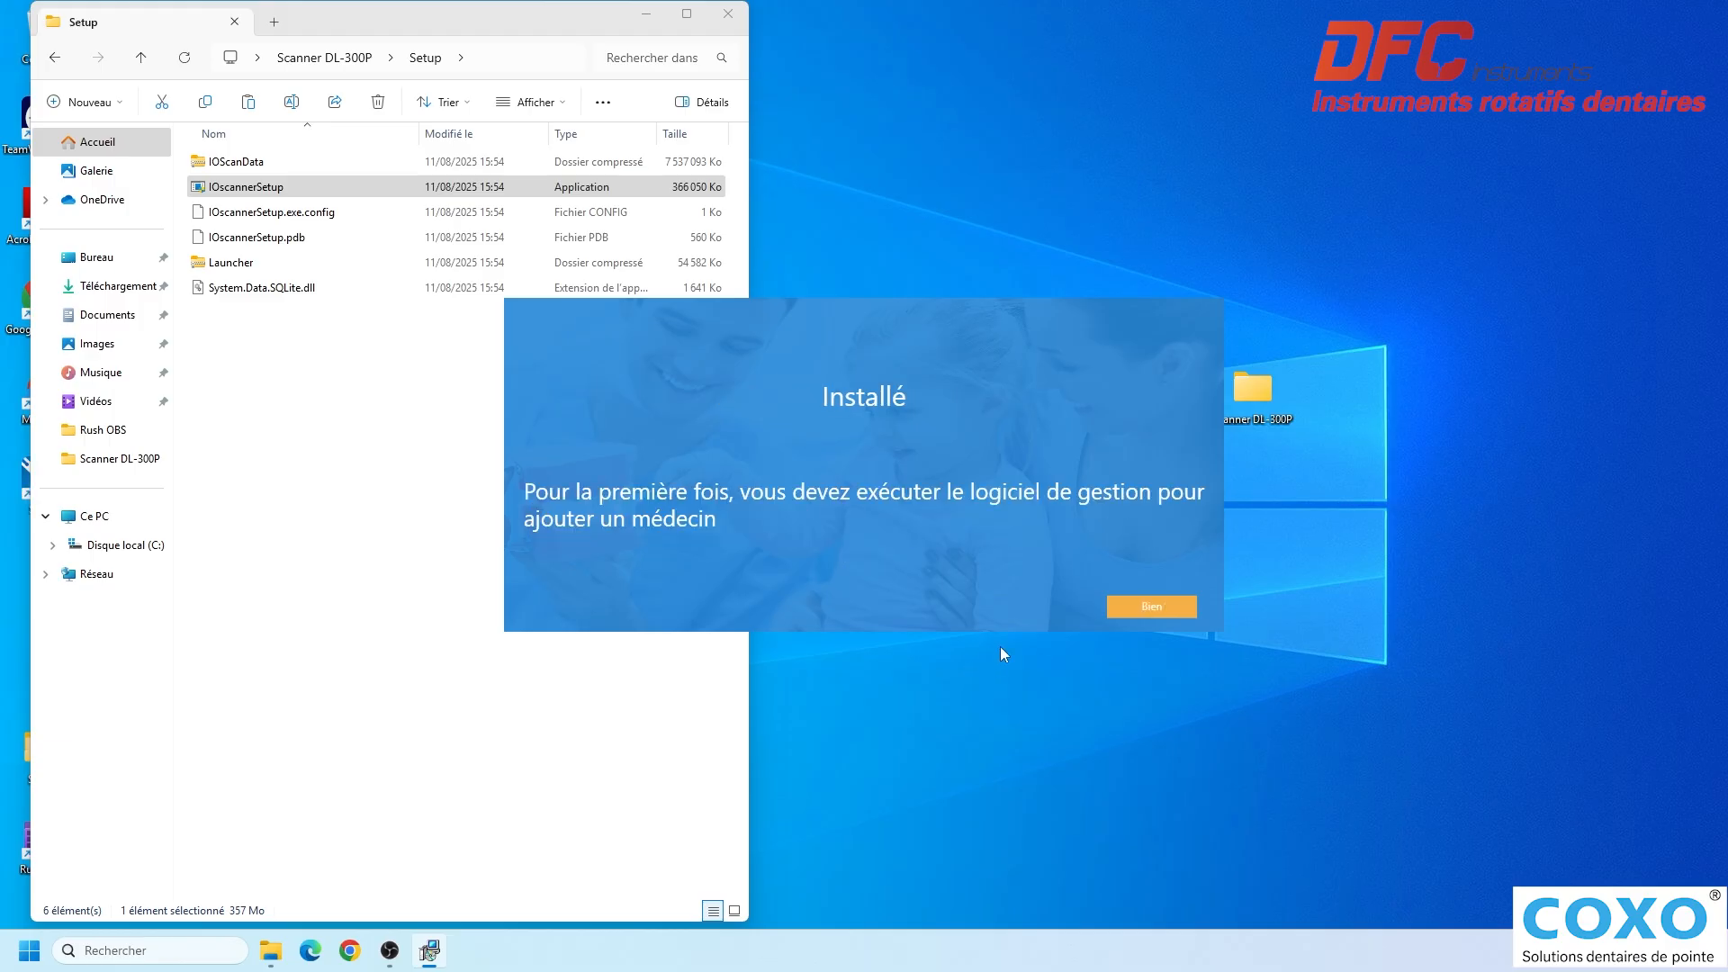
left_click(1152, 606)
left_click(735, 24)
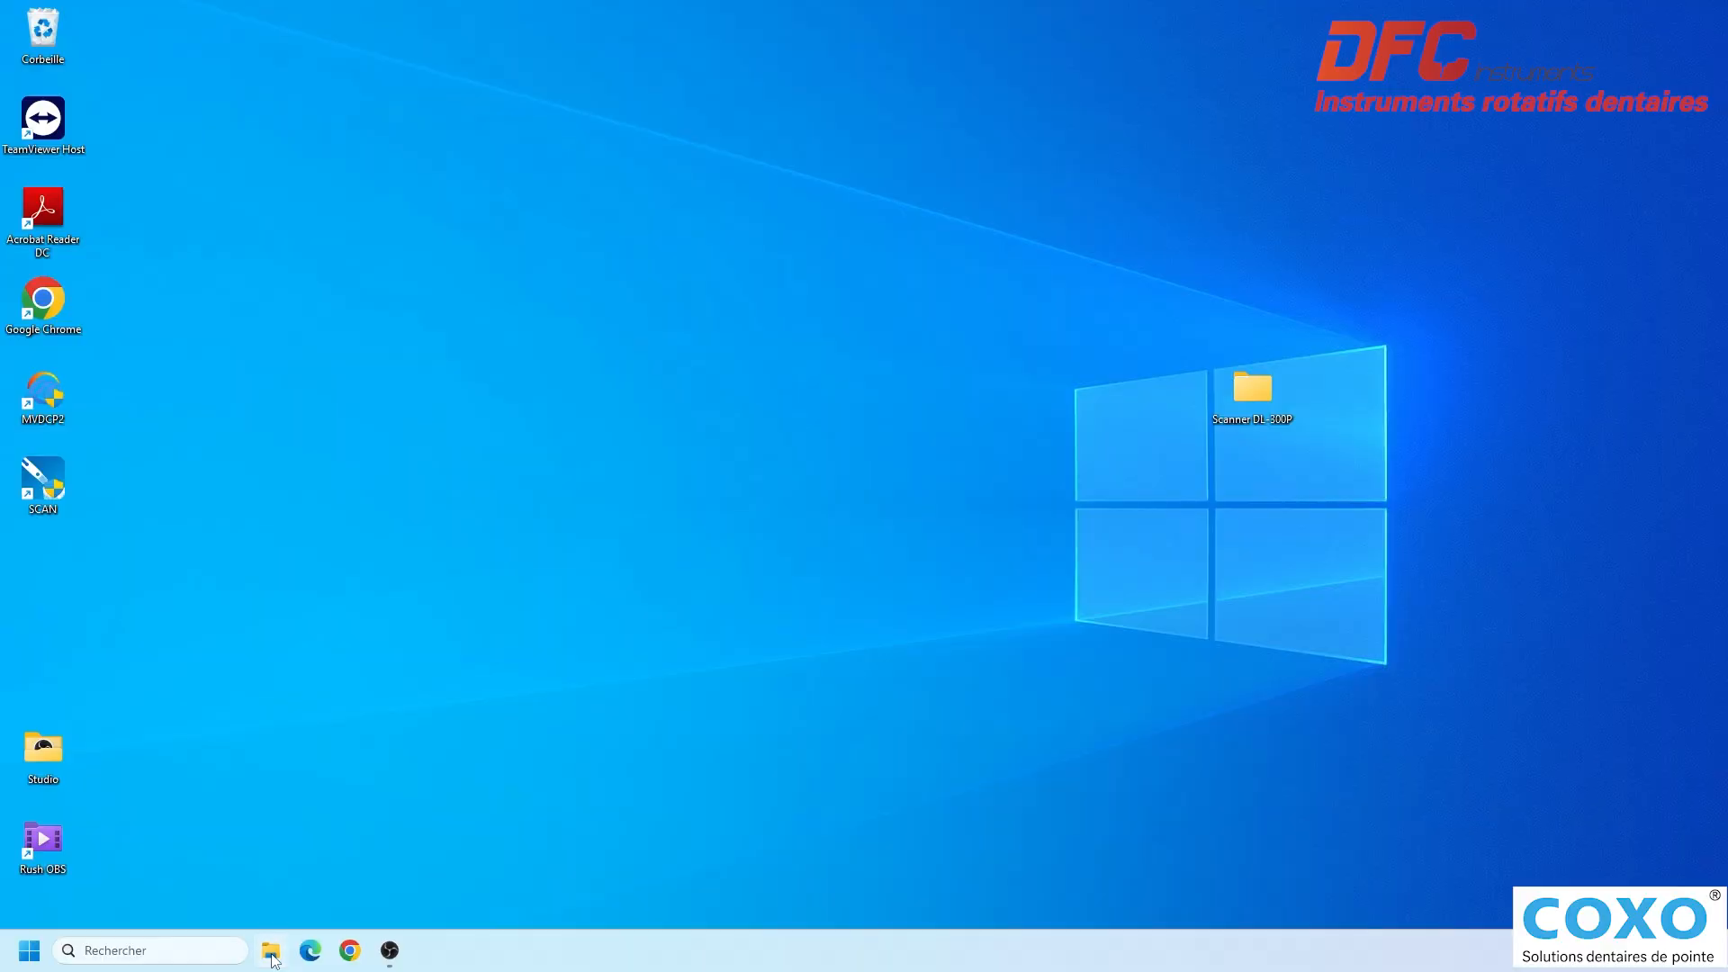
- Create a desktop shortcut to the IOData folder on Disque local (C:)
left_click(271, 950)
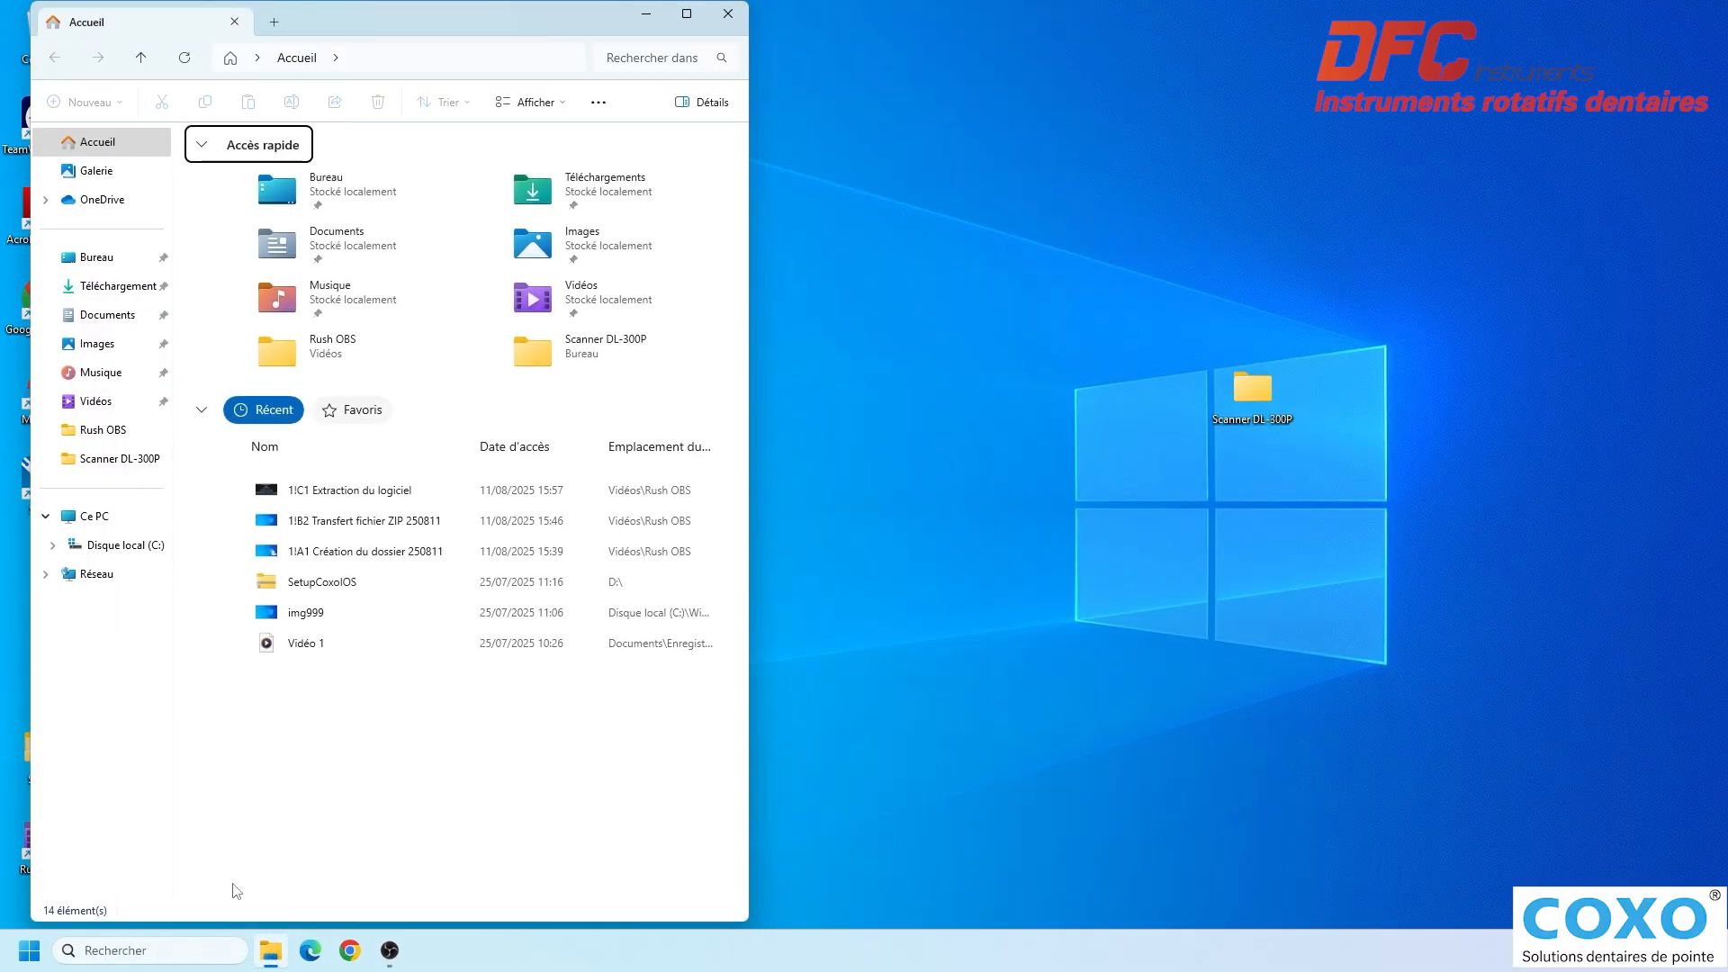
left_click(111, 548)
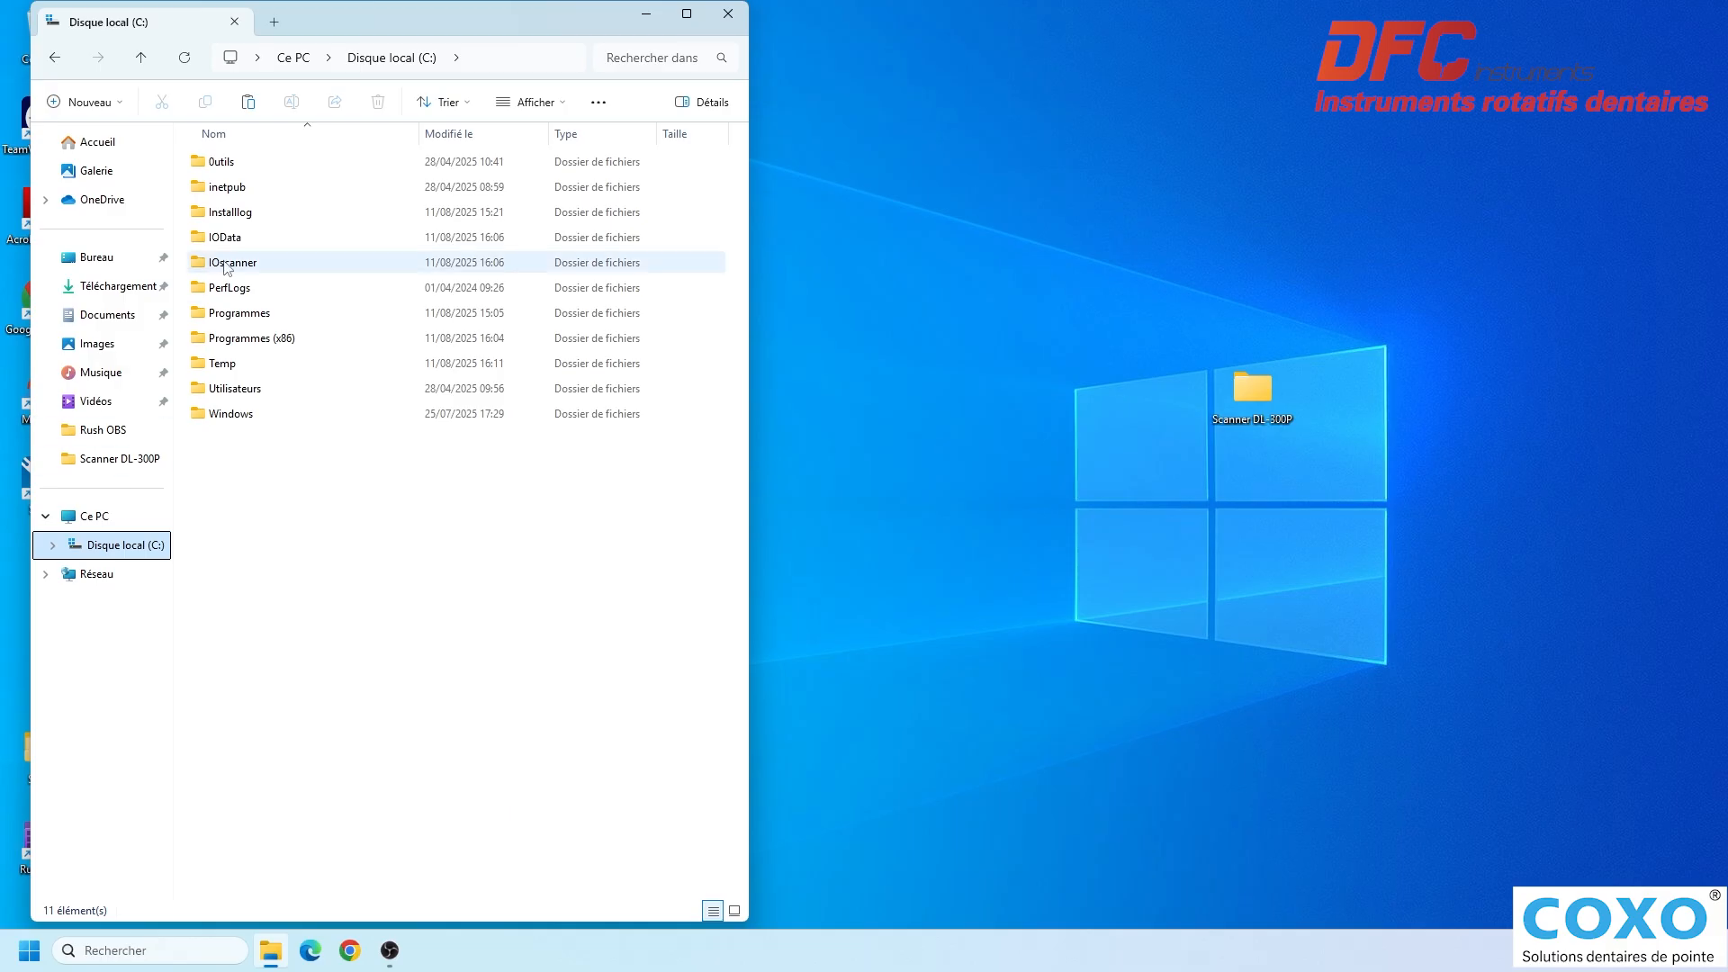
left_click(268, 241)
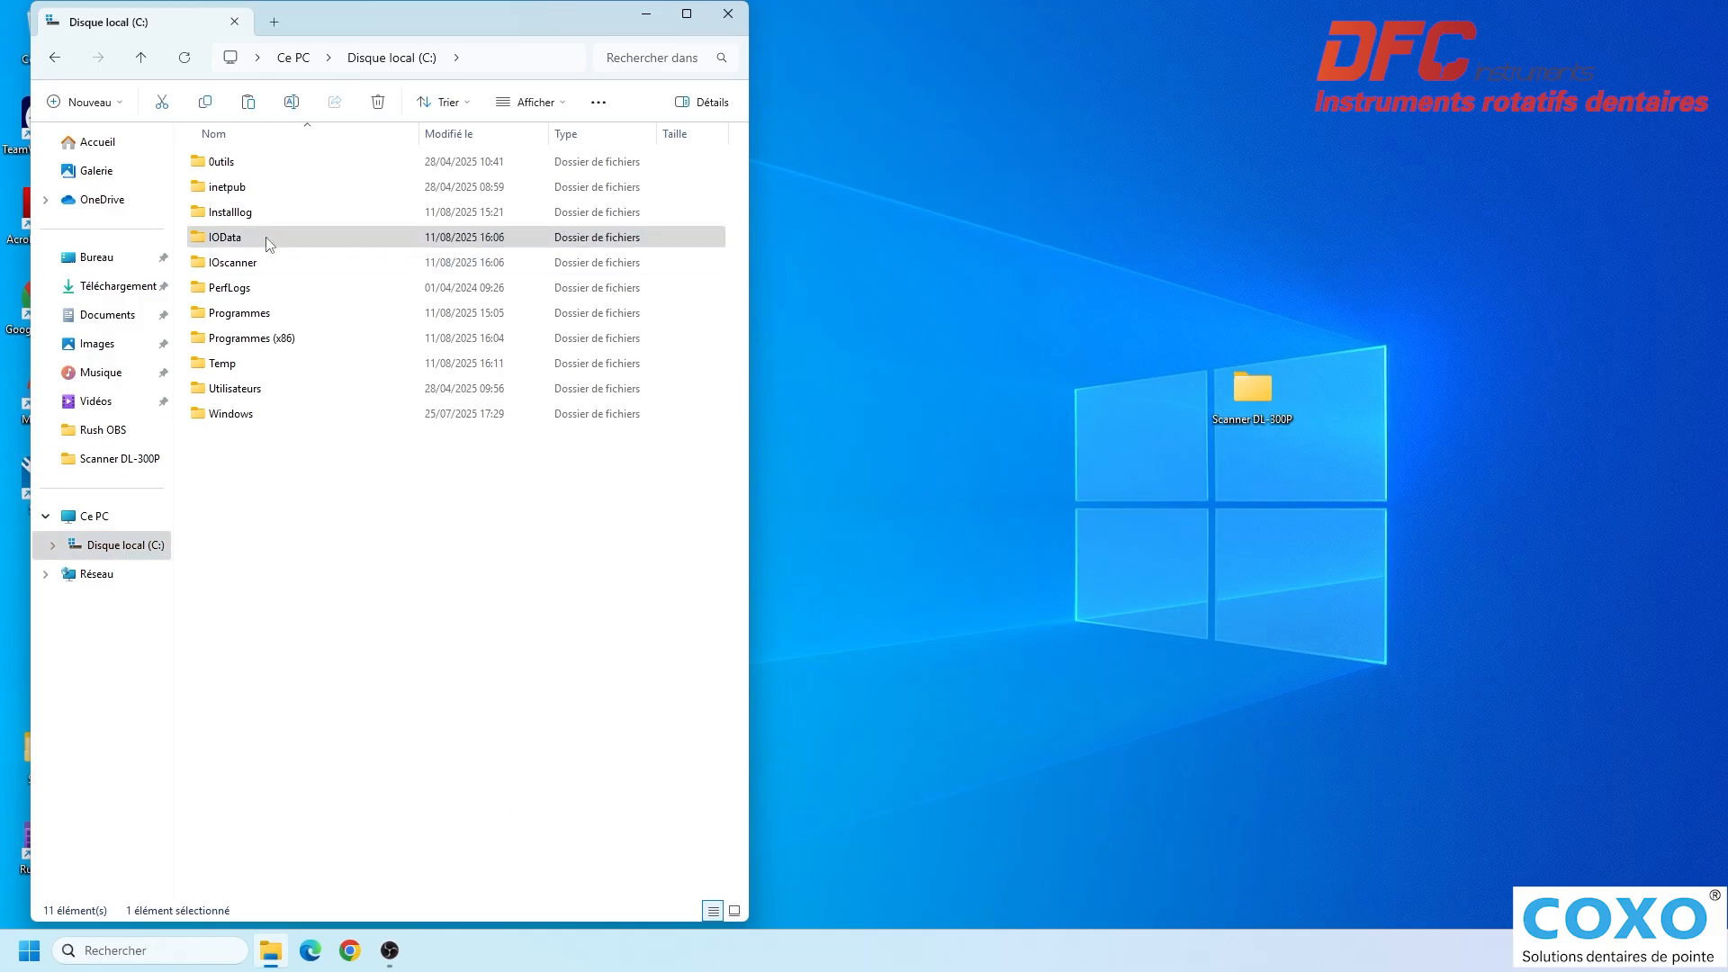
right_click(269, 243)
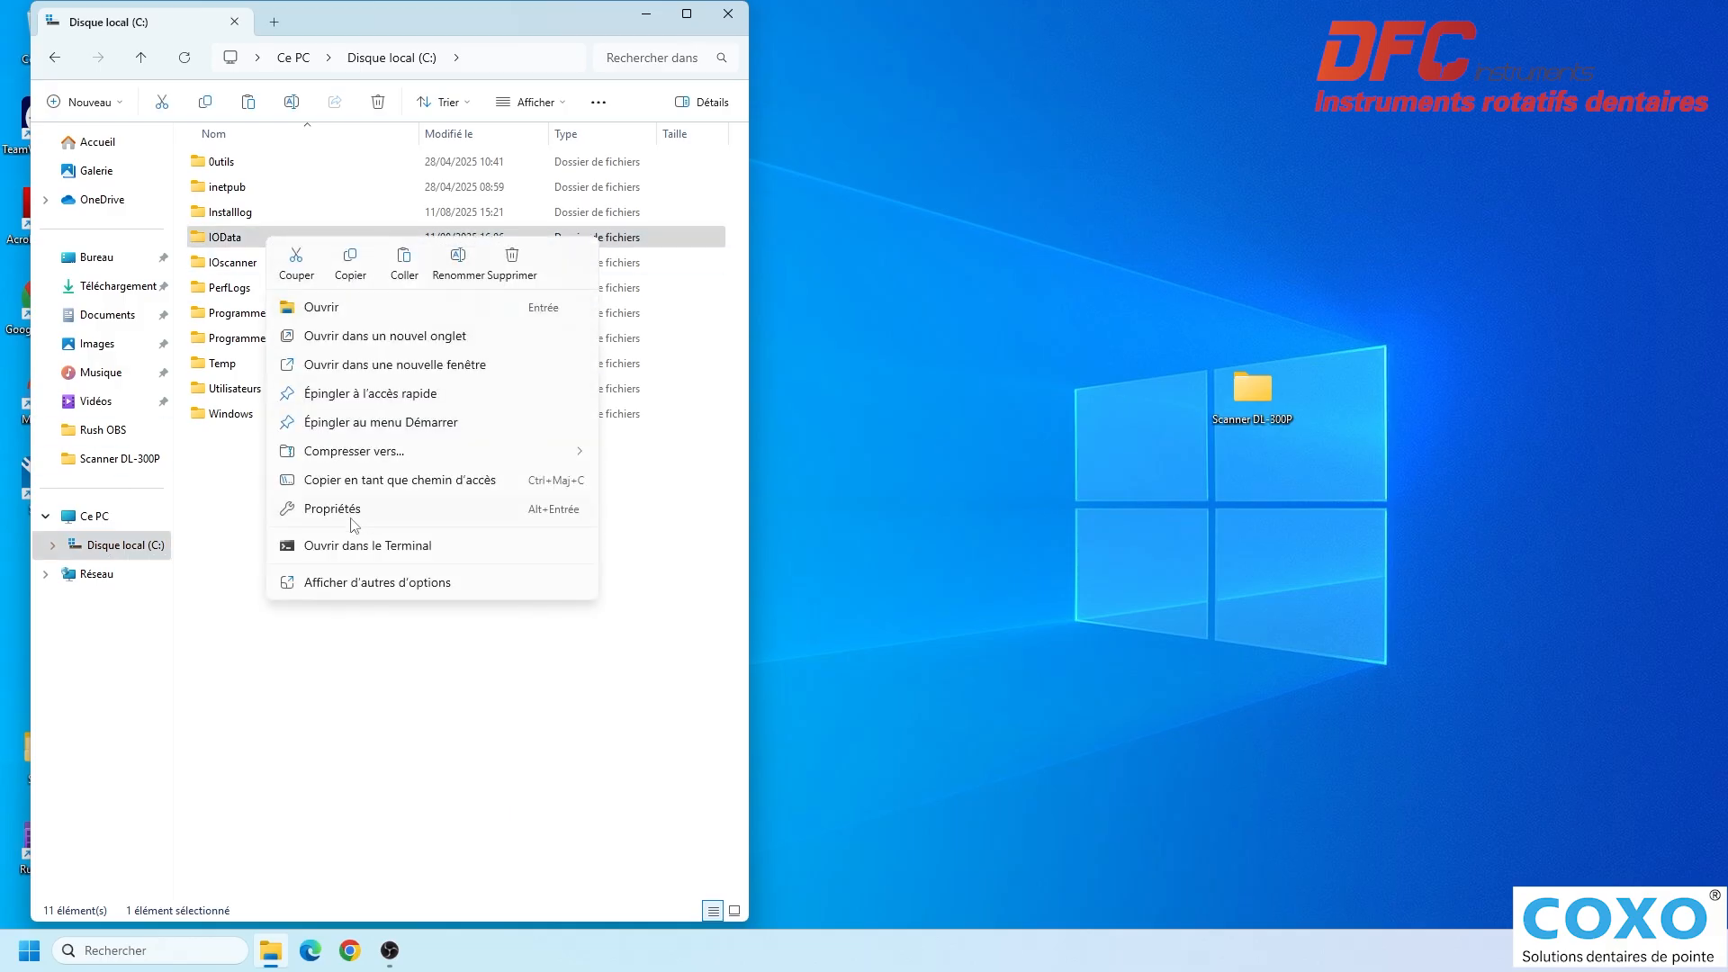
left_click(374, 583)
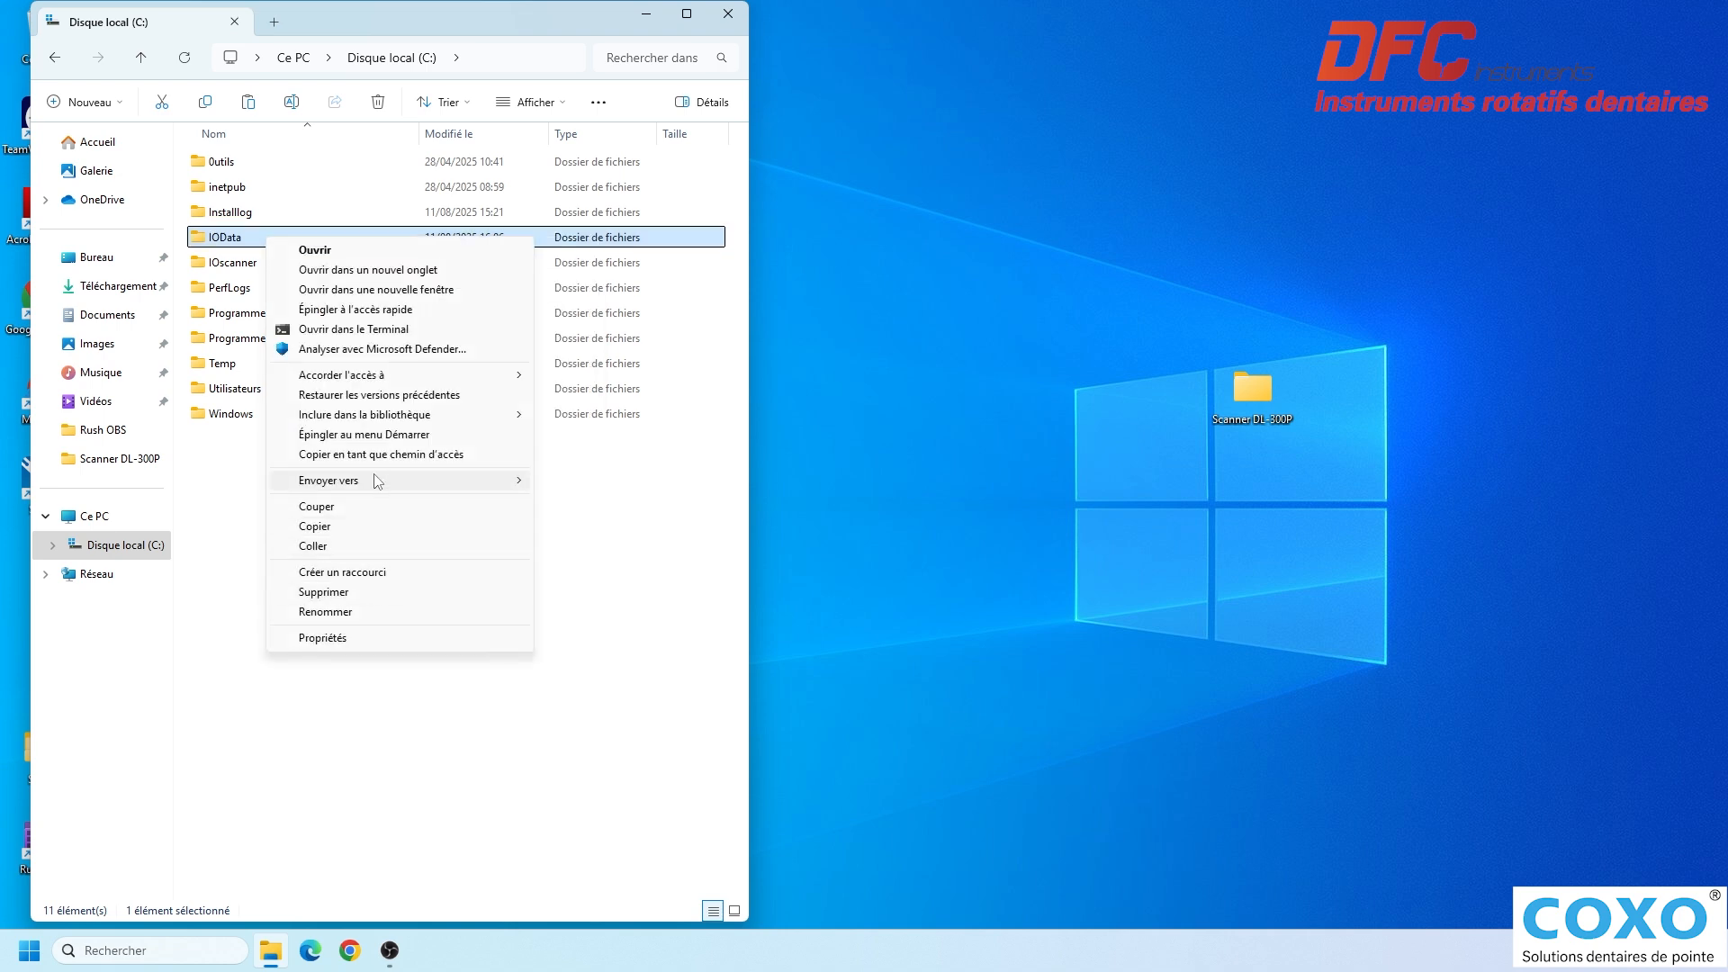
mouse_move(421, 486)
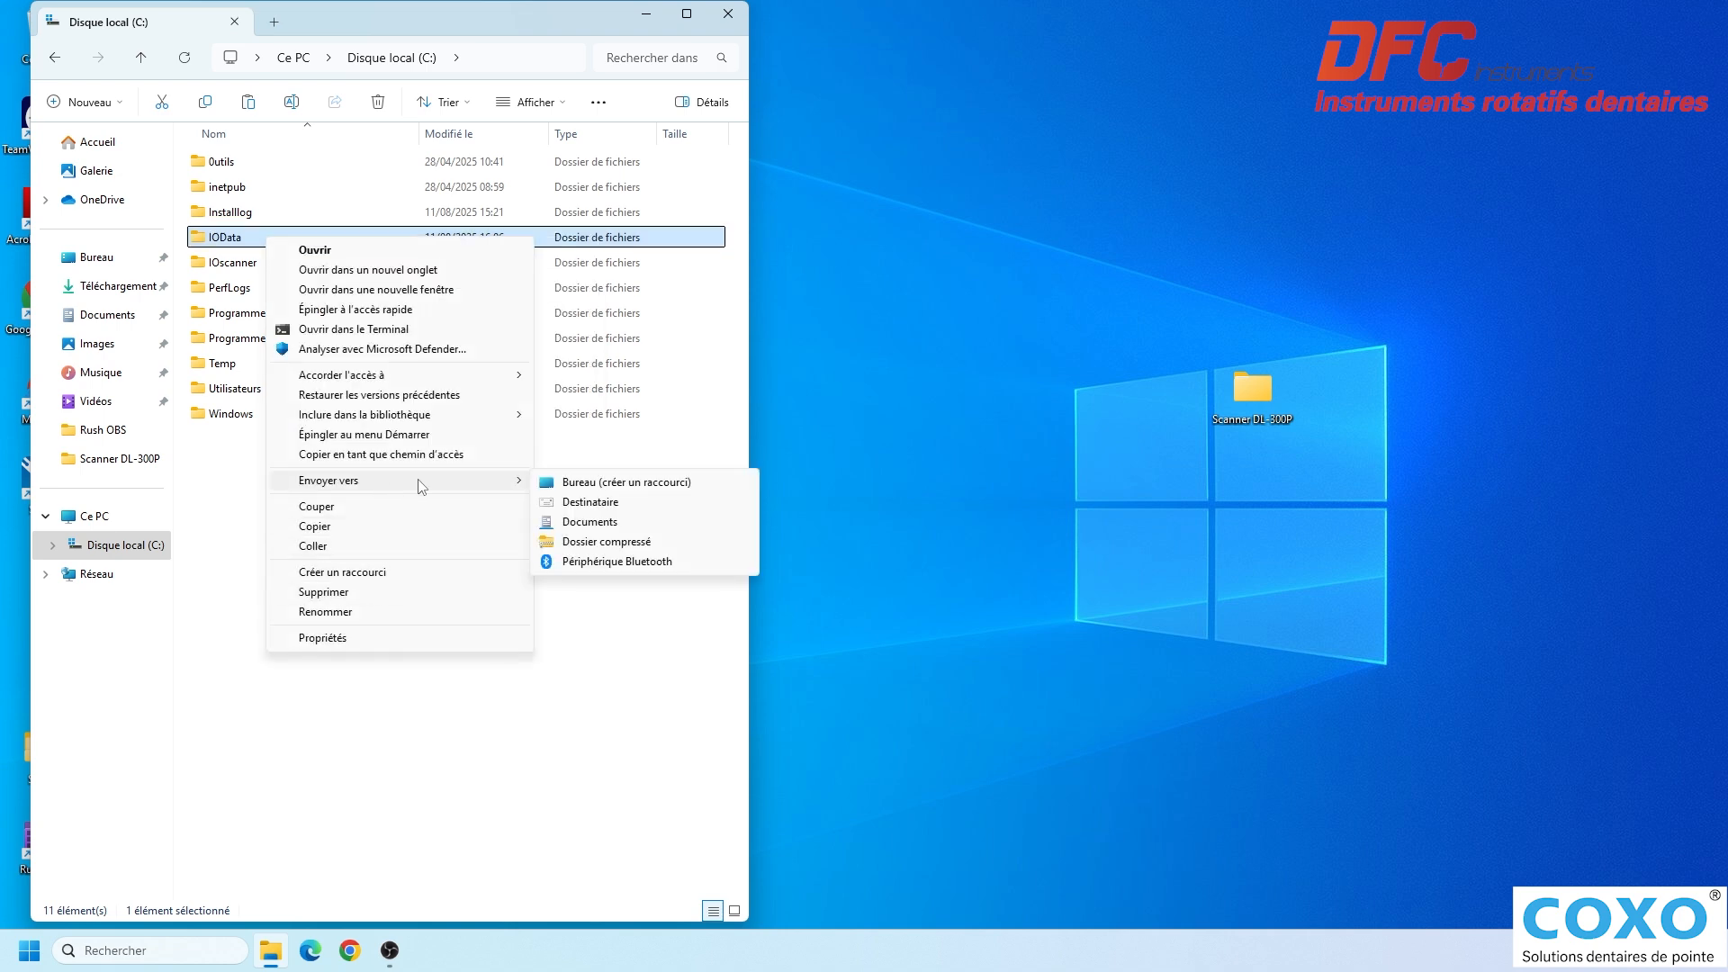
left_click(643, 486)
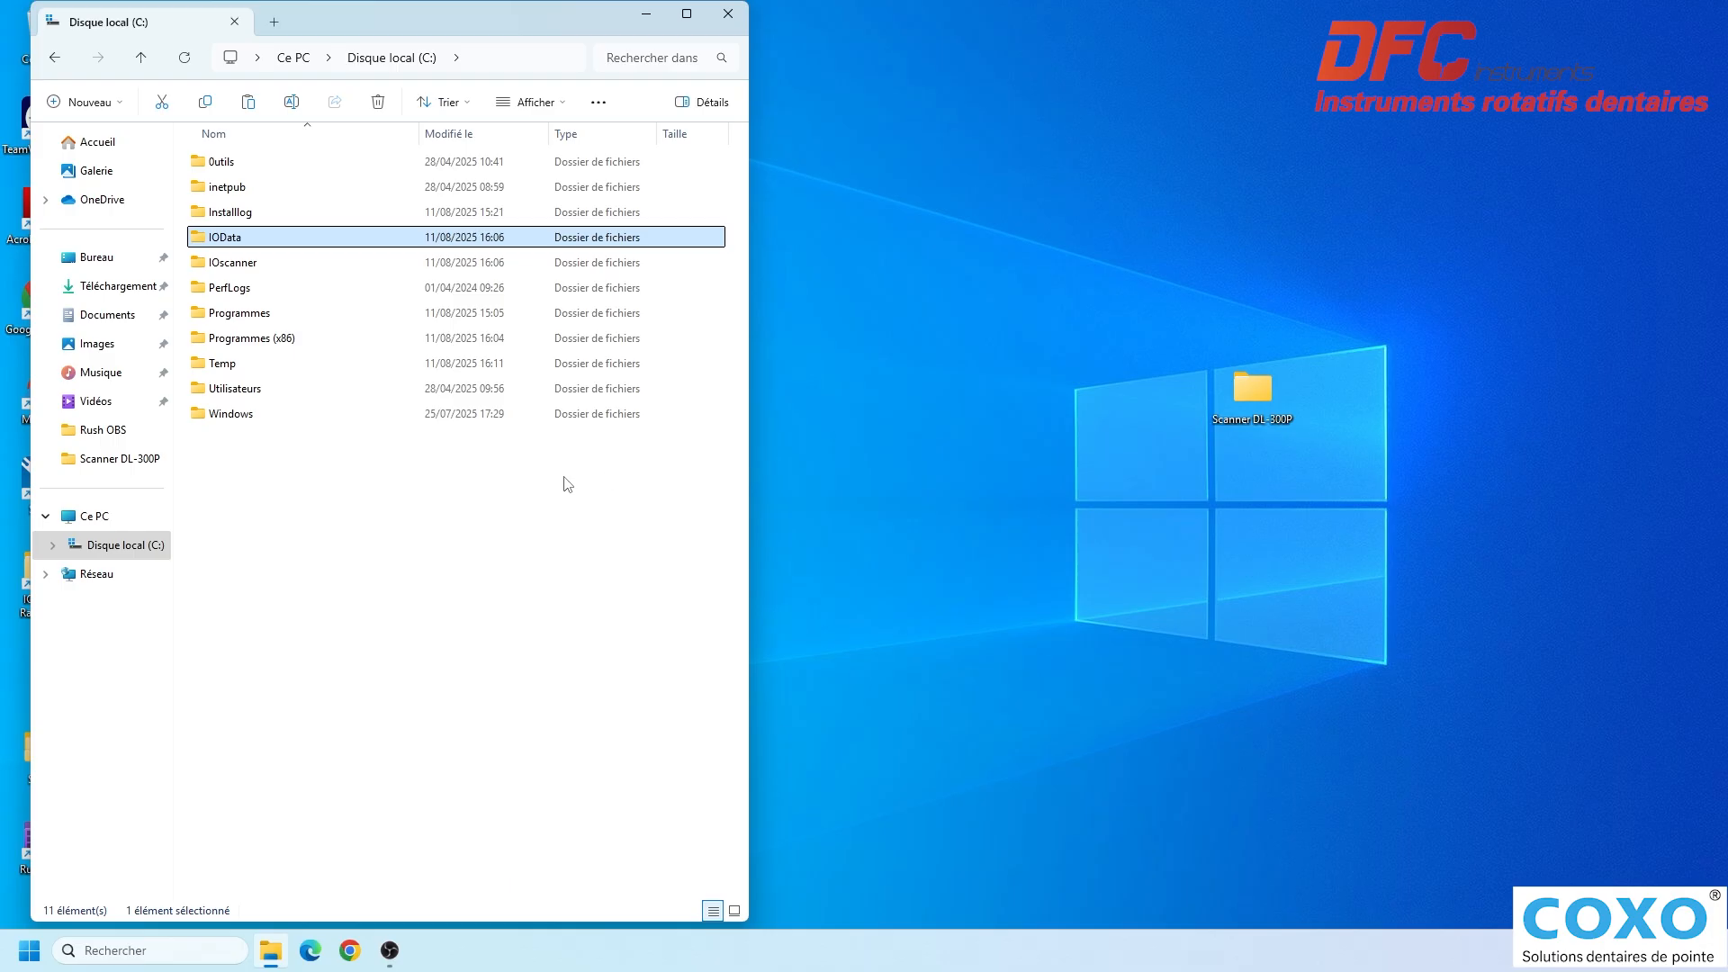